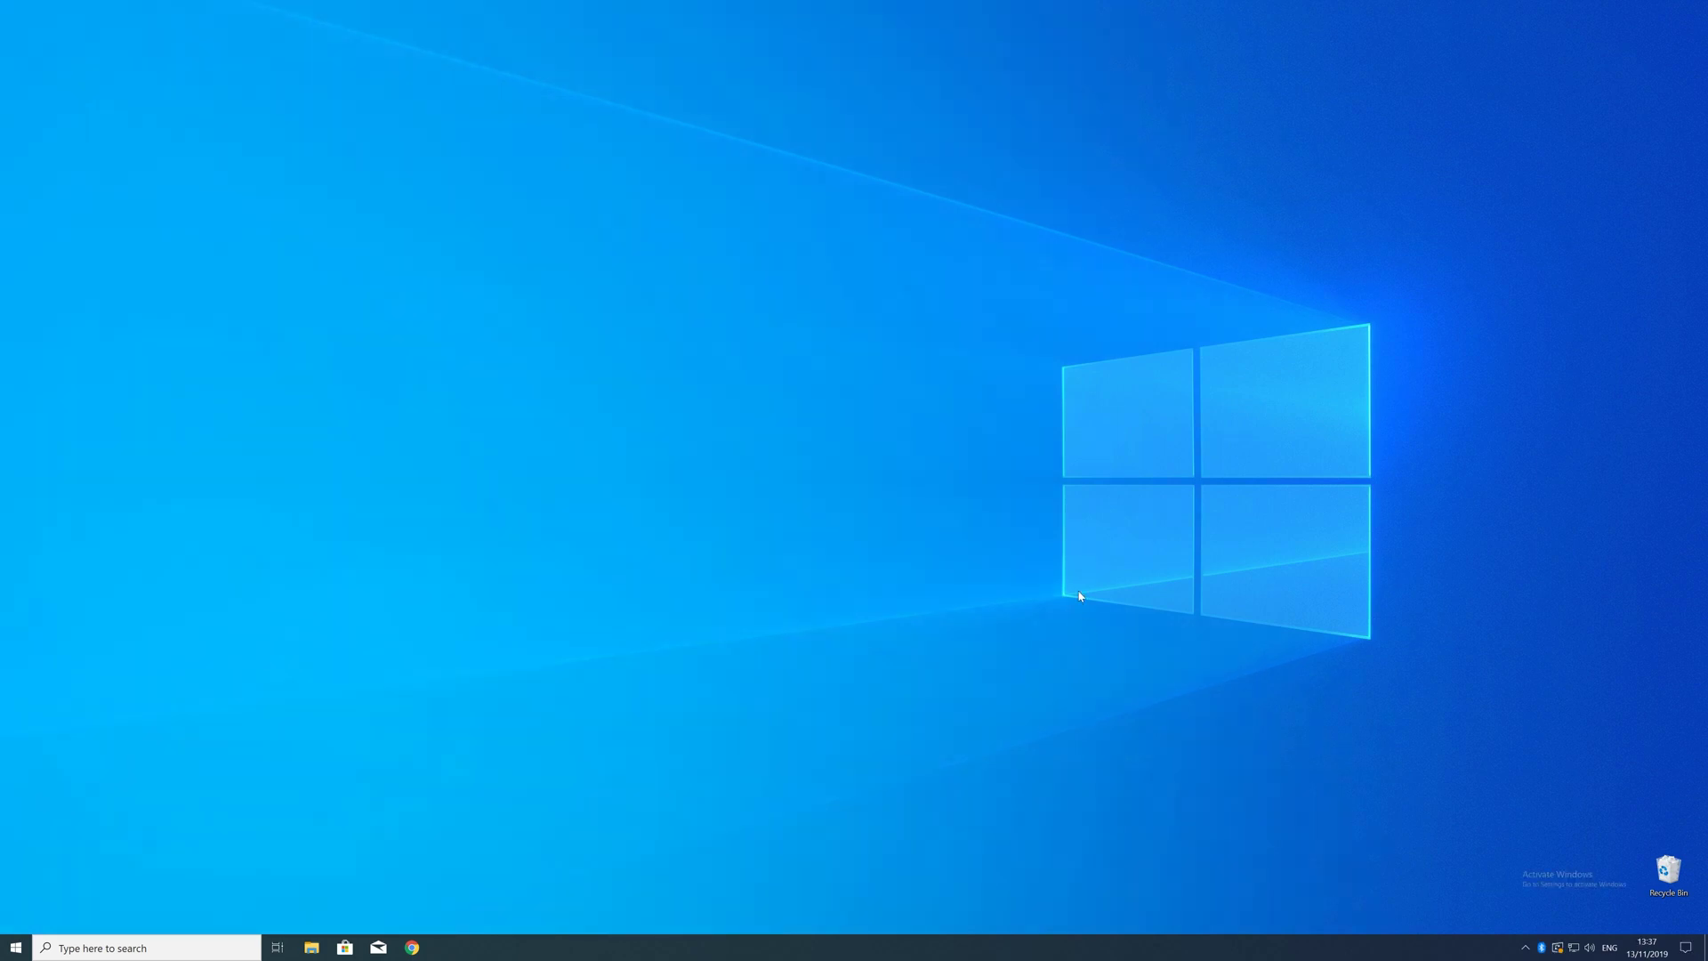
Check the system information page in Settings, then close it
right_click(15, 948)
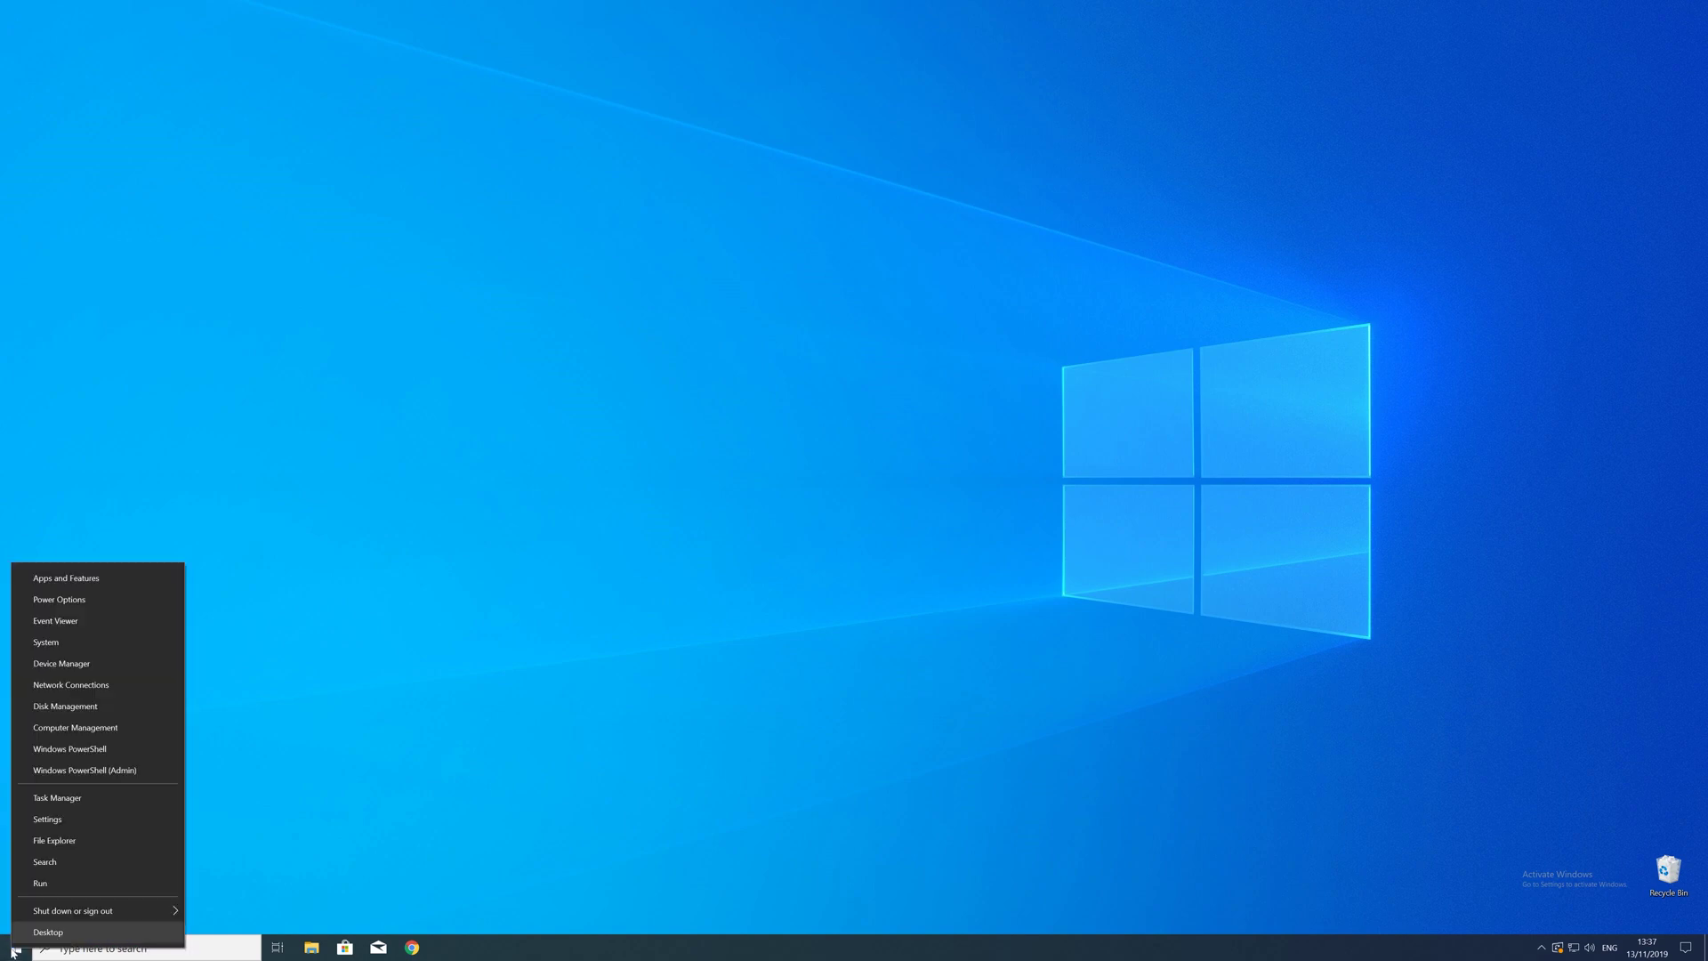
click(58, 647)
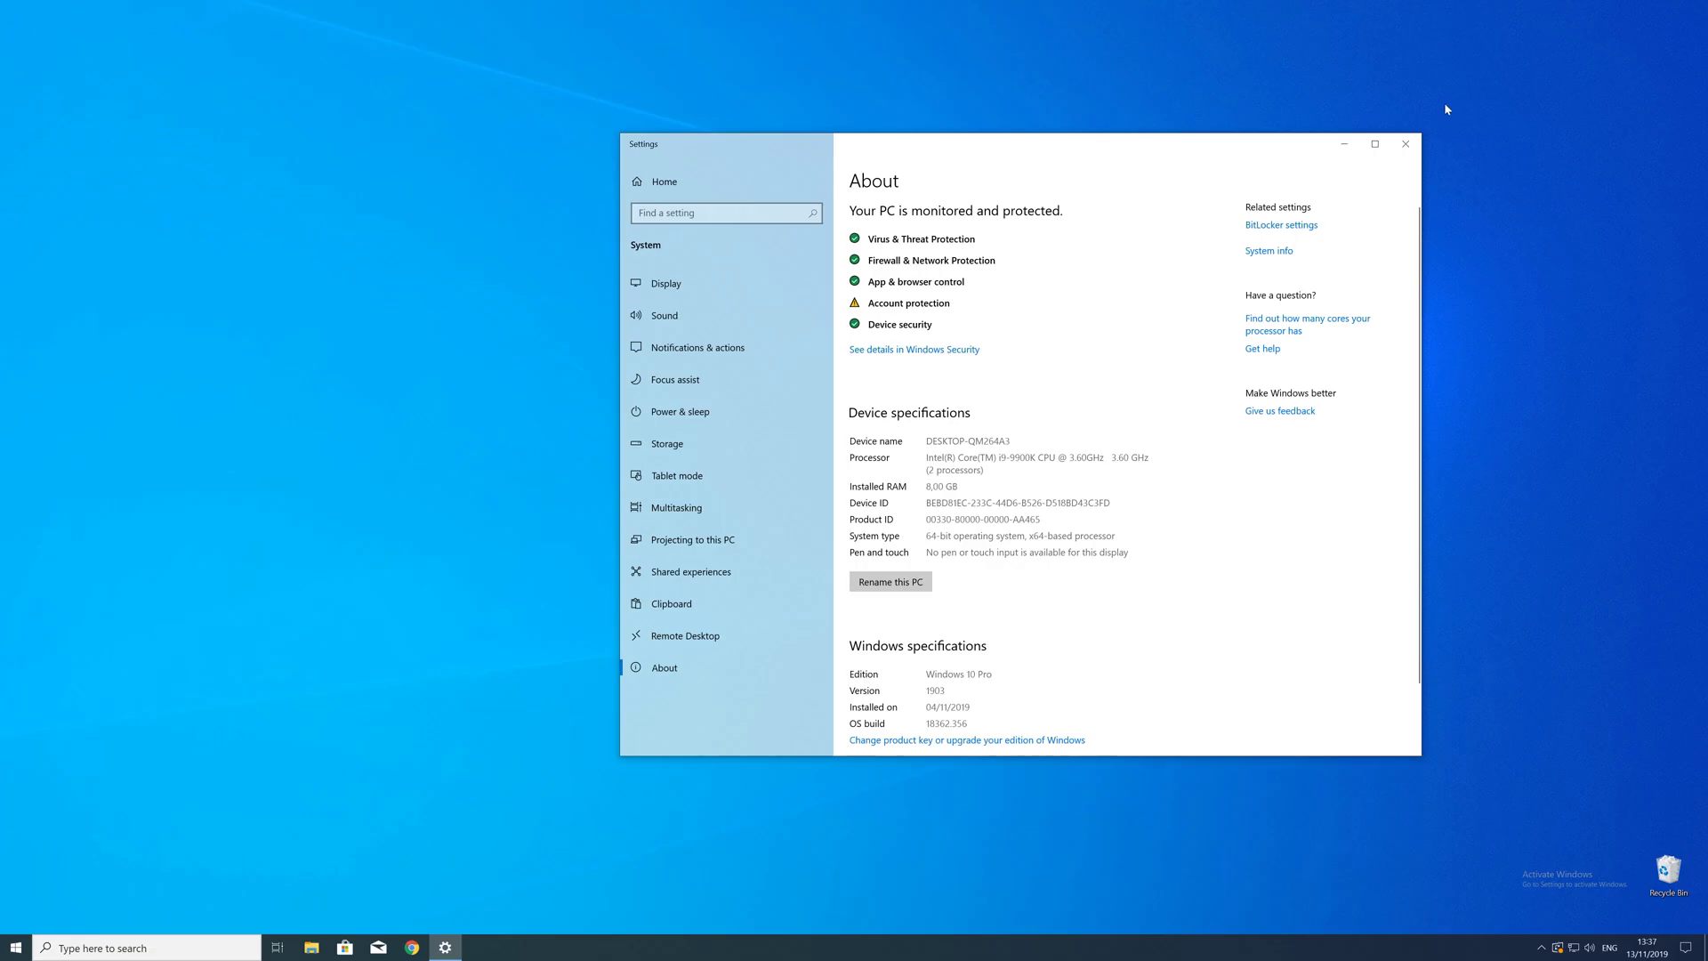
click(1406, 143)
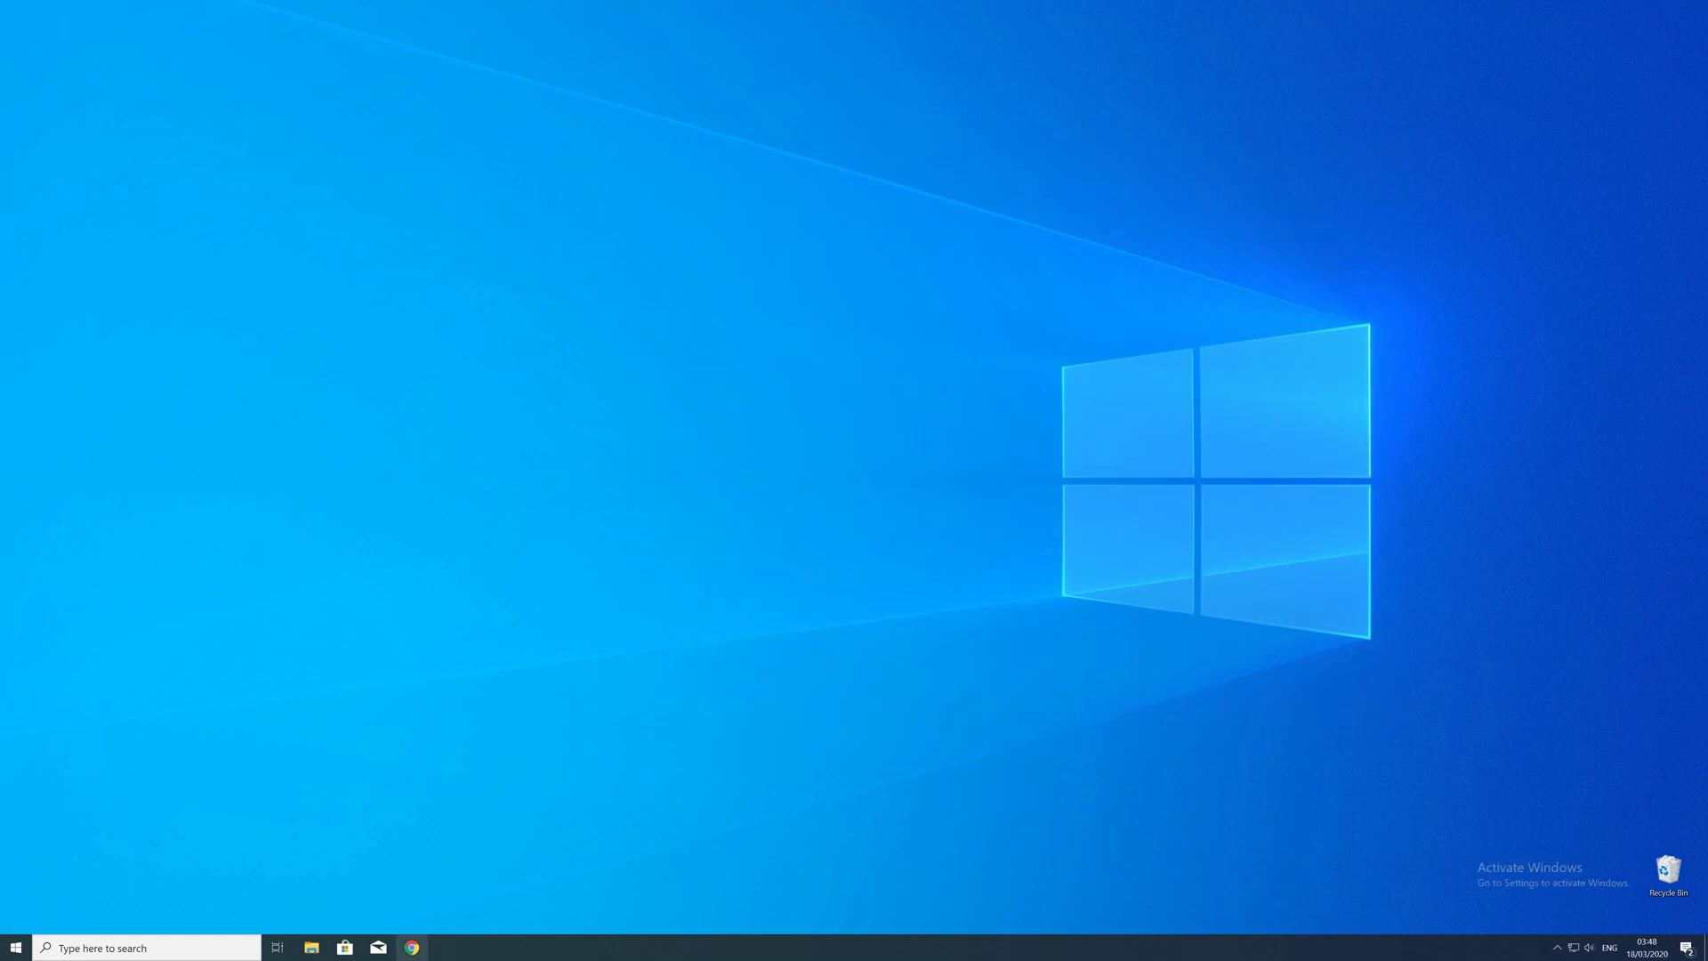
Load the api-ms-win-core-heap-l1-2-0.dll page in Chrome, download the zip and open it
click(412, 947)
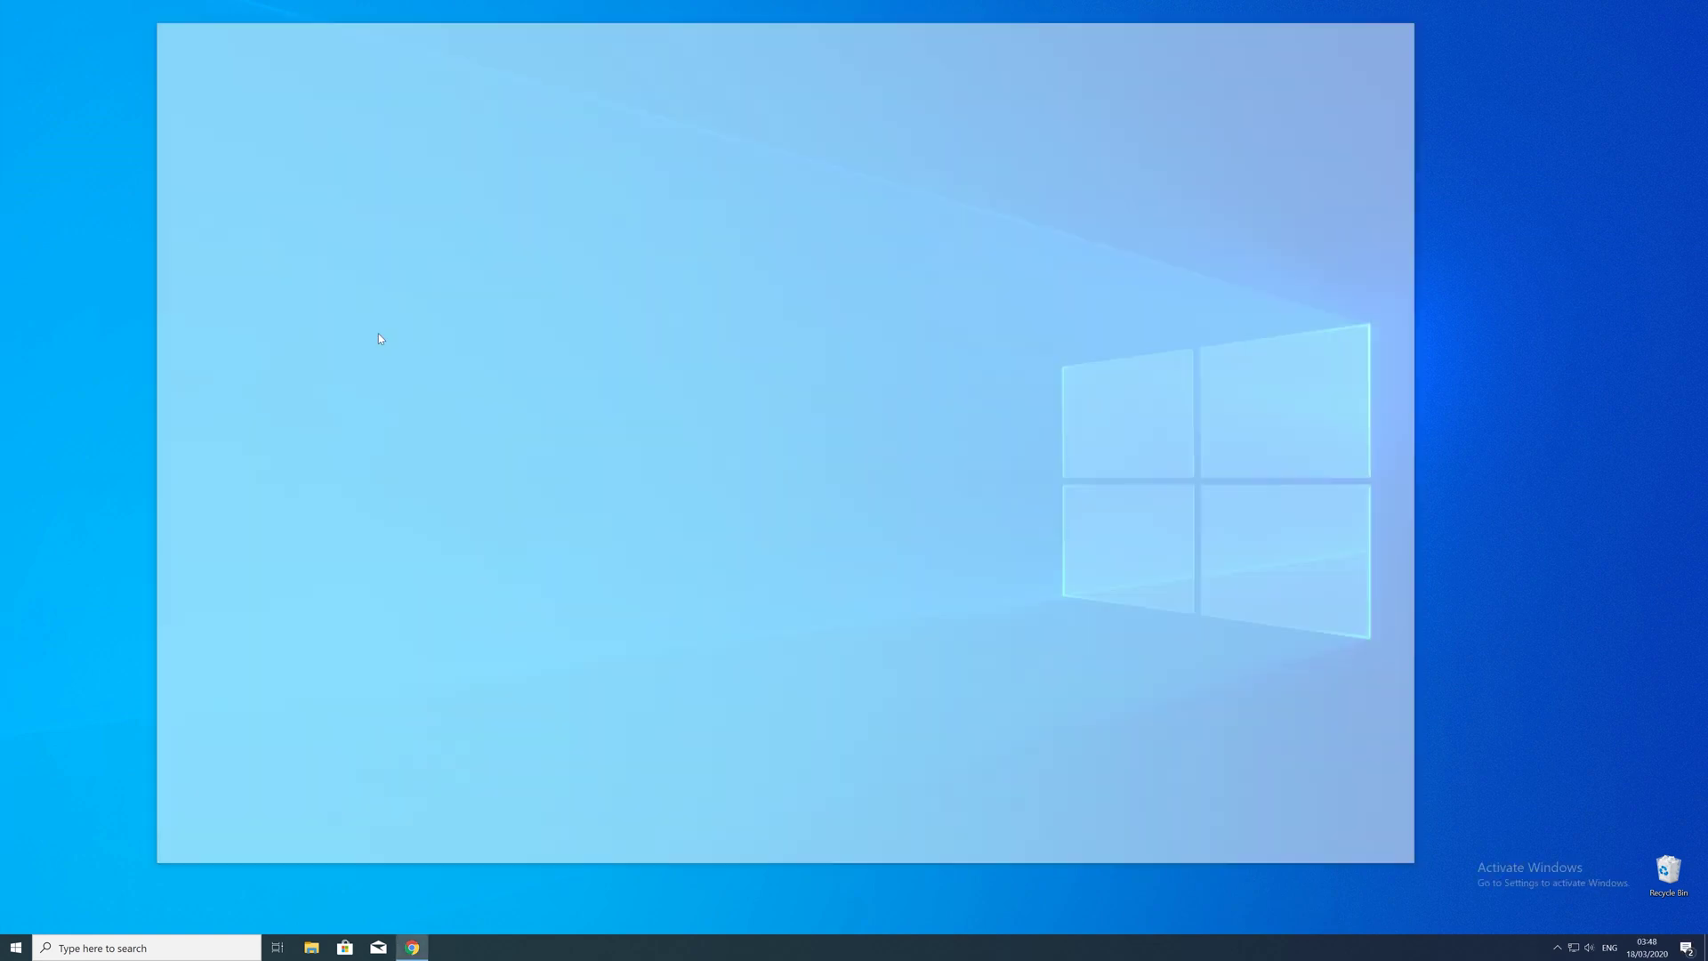
text(https://www.sts-tutorial.com/download/api-ms-win-core-heap-l1-2-0)
key(Return)
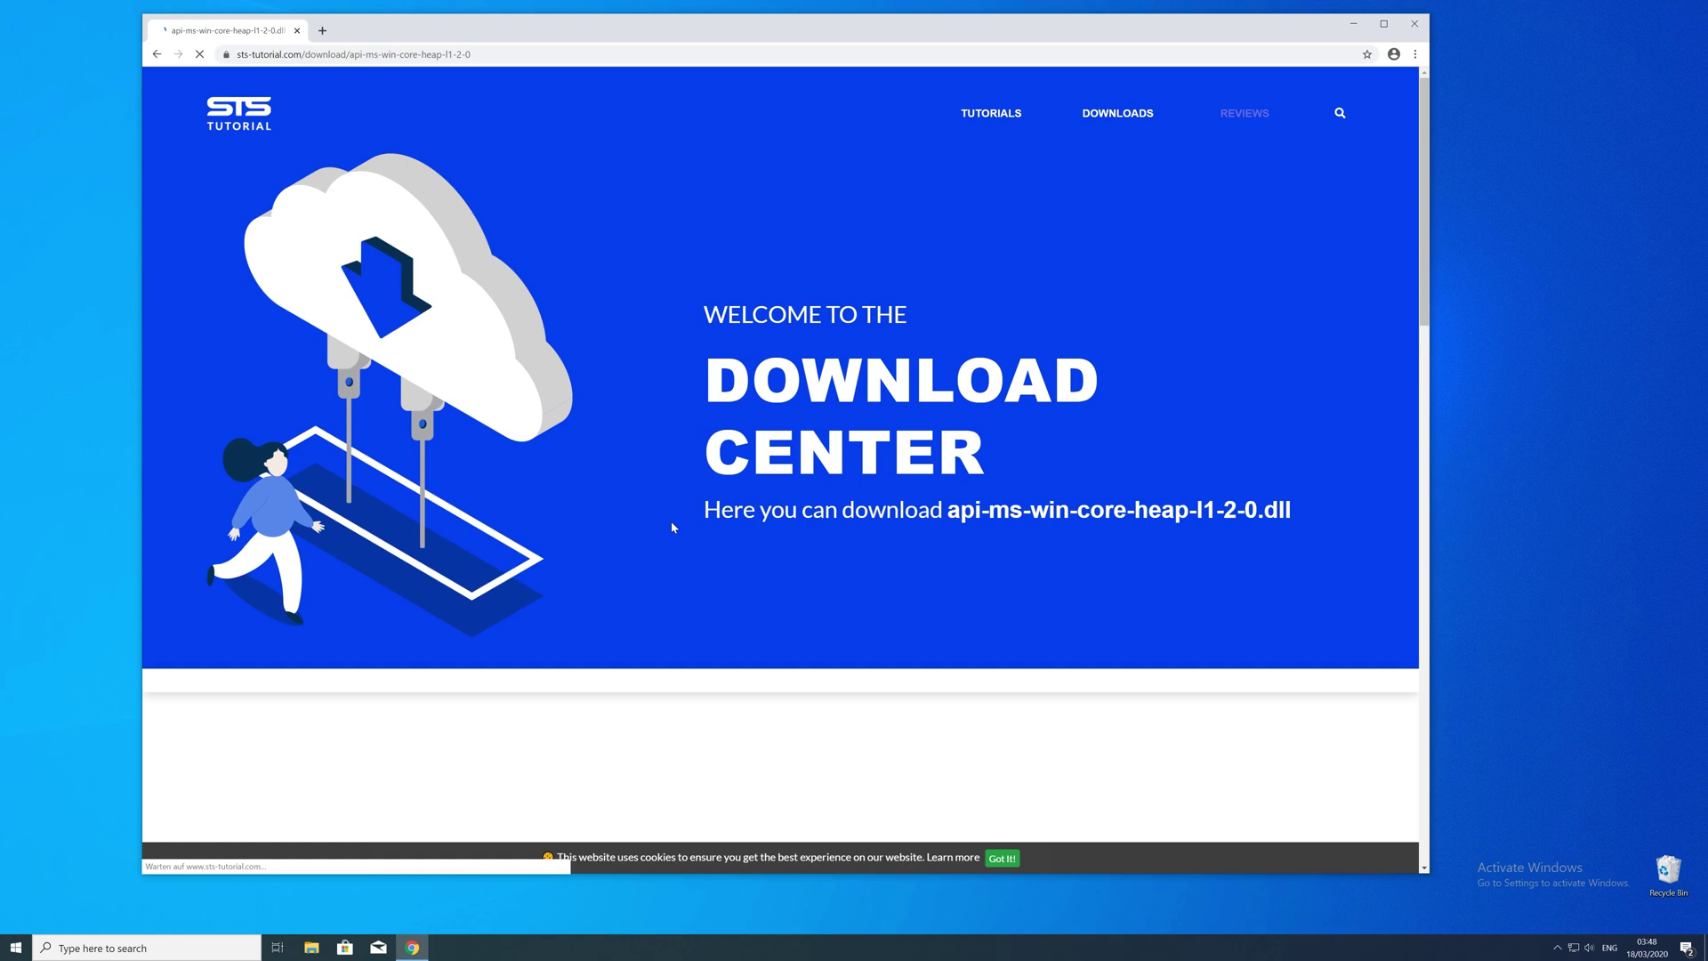
scroll(671, 521, down, 15)
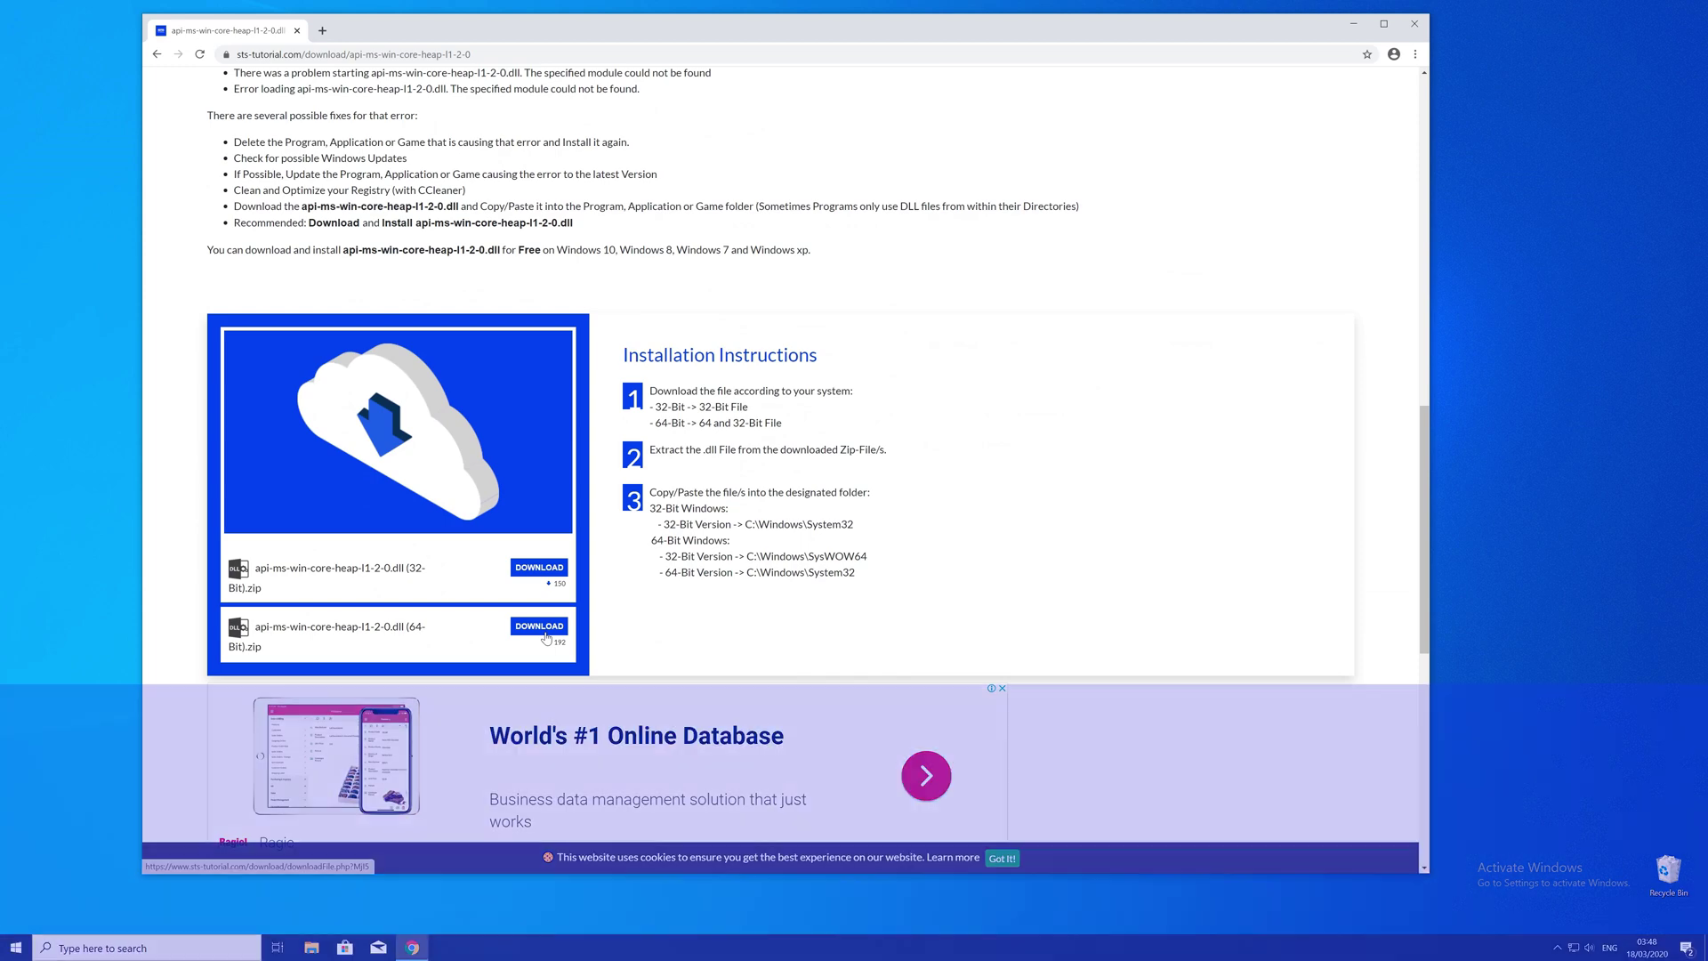
click(548, 570)
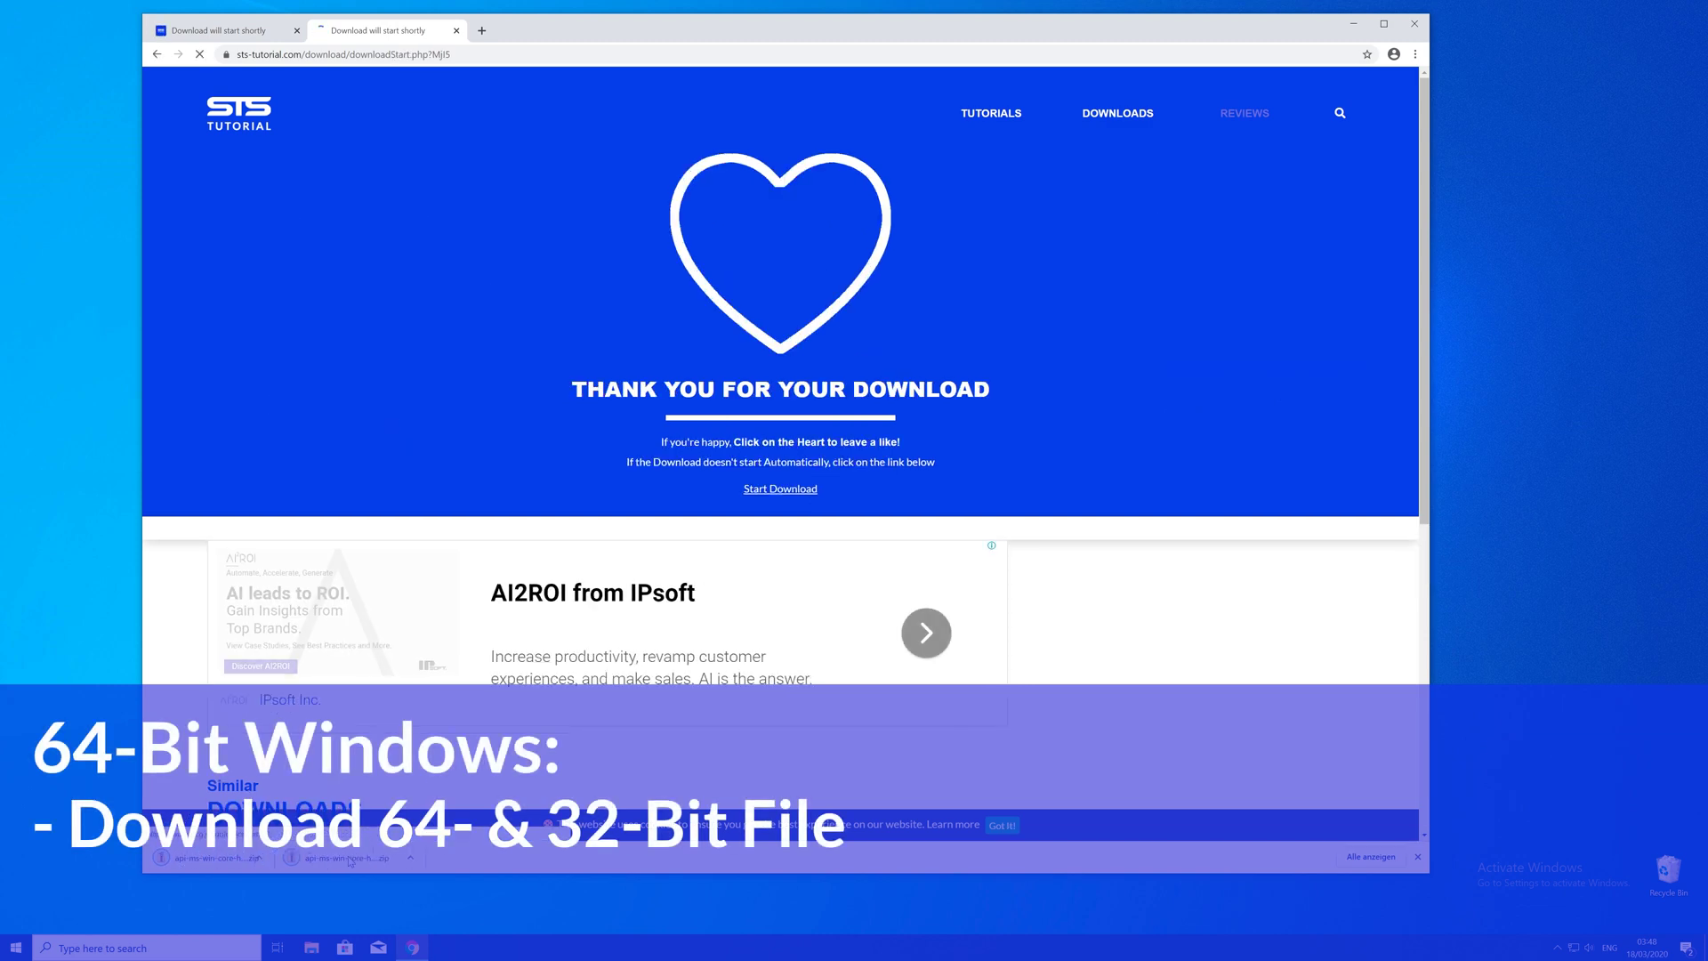
click(350, 860)
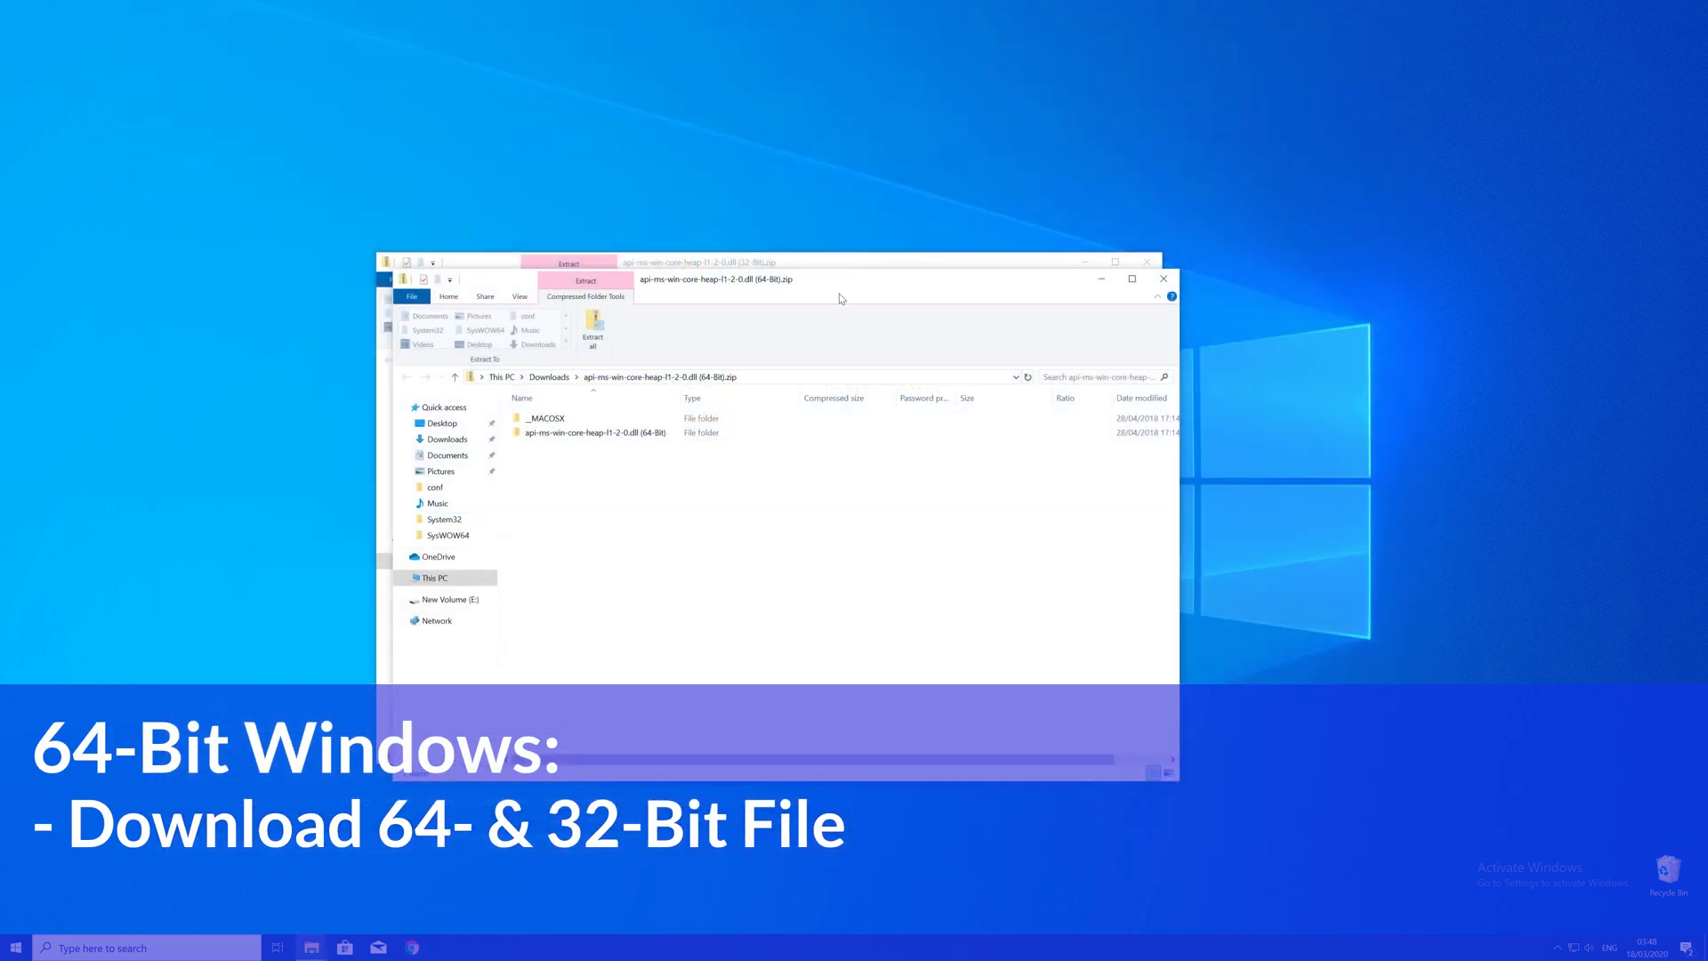
Place the 64-bit zip window upper left with its 64-Bit folder open, and the 32-bit zip upper right
drag(818, 259, 457, 33)
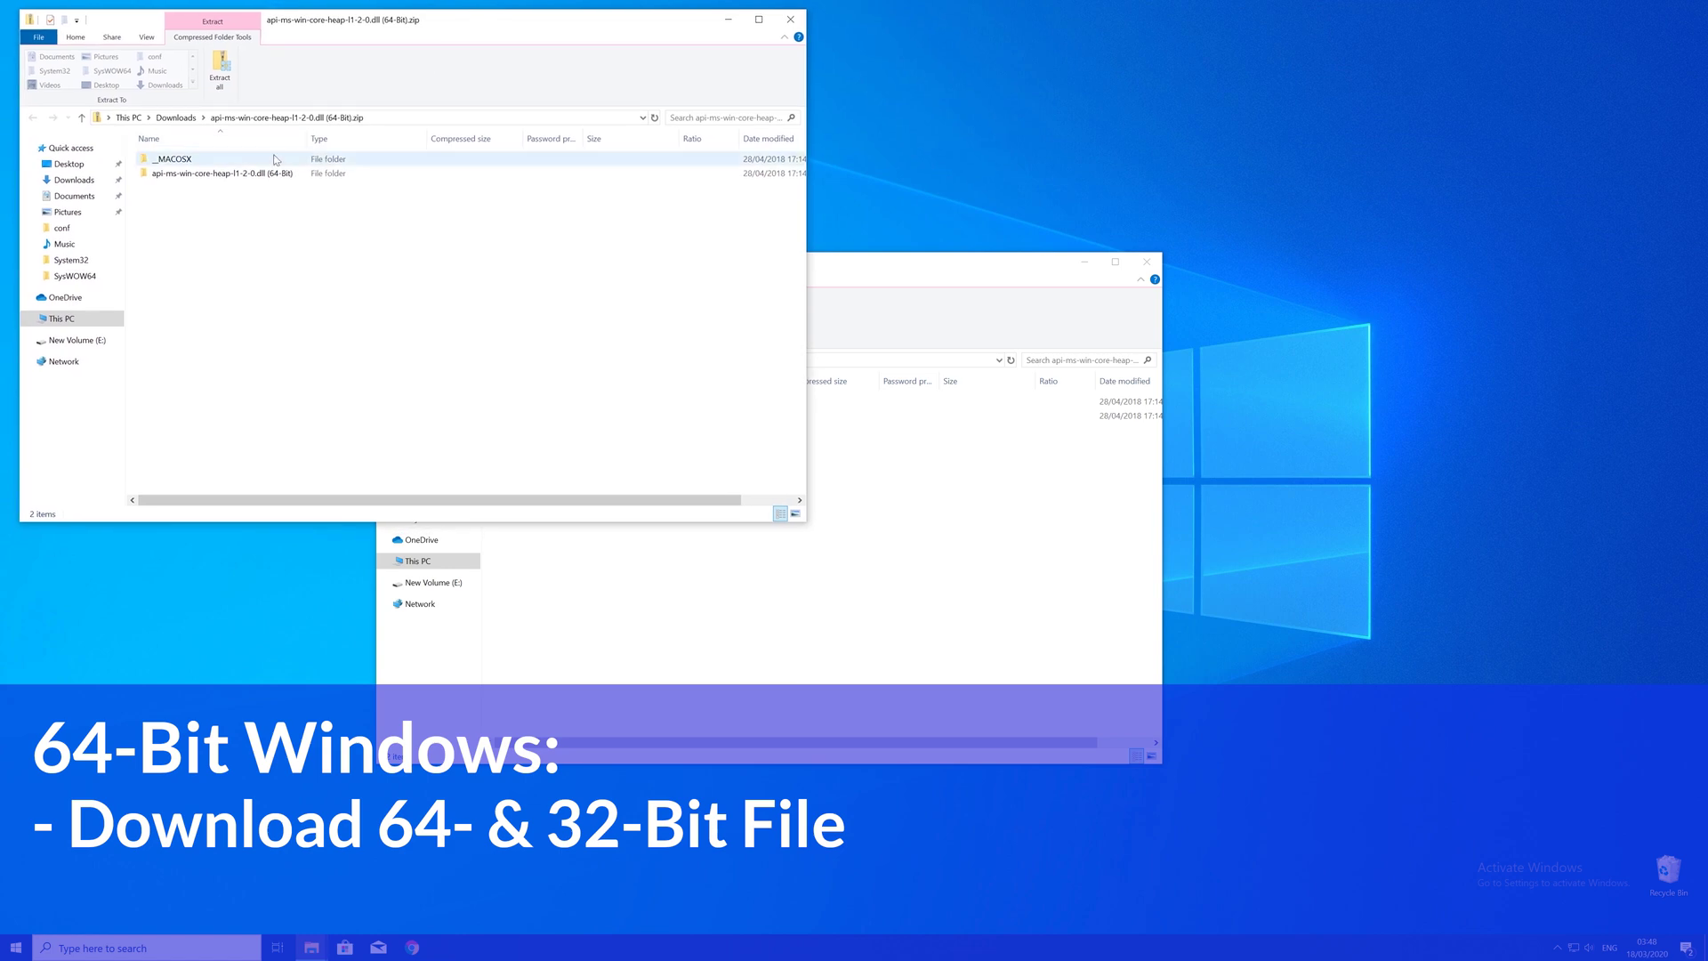
double_click(258, 174)
drag(922, 271, 1385, 30)
click(310, 948)
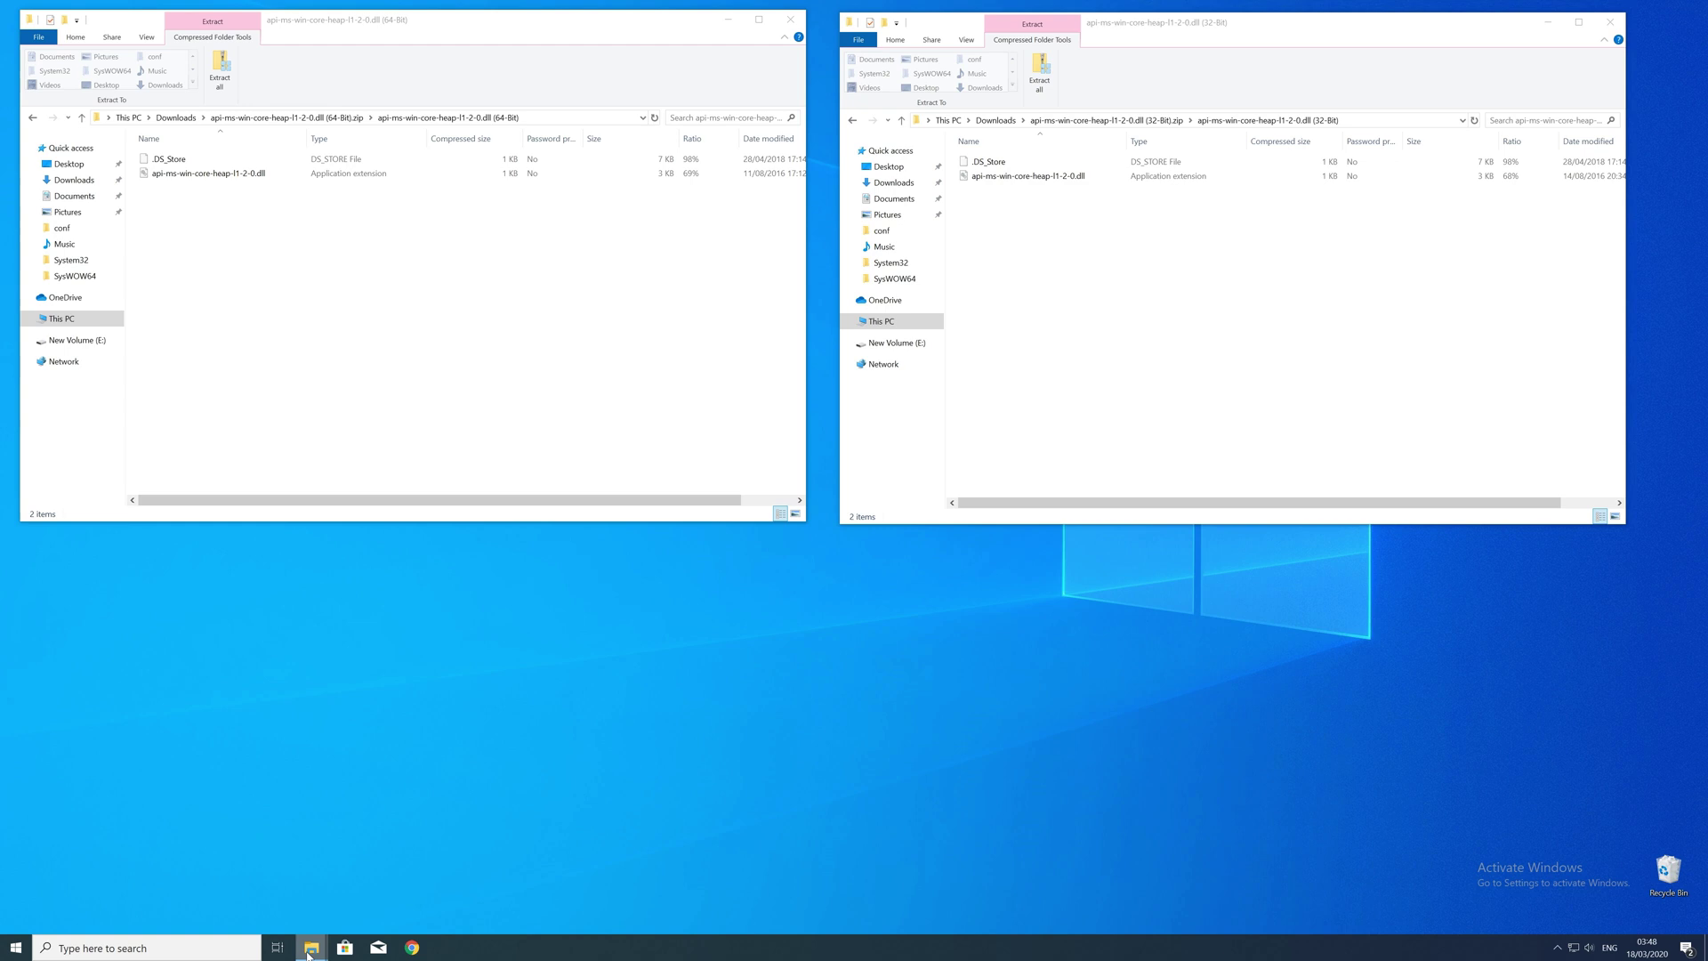
Open a new Explorer window in the centre, browse to C:\Windows and select System32
right_click(310, 952)
click(307, 876)
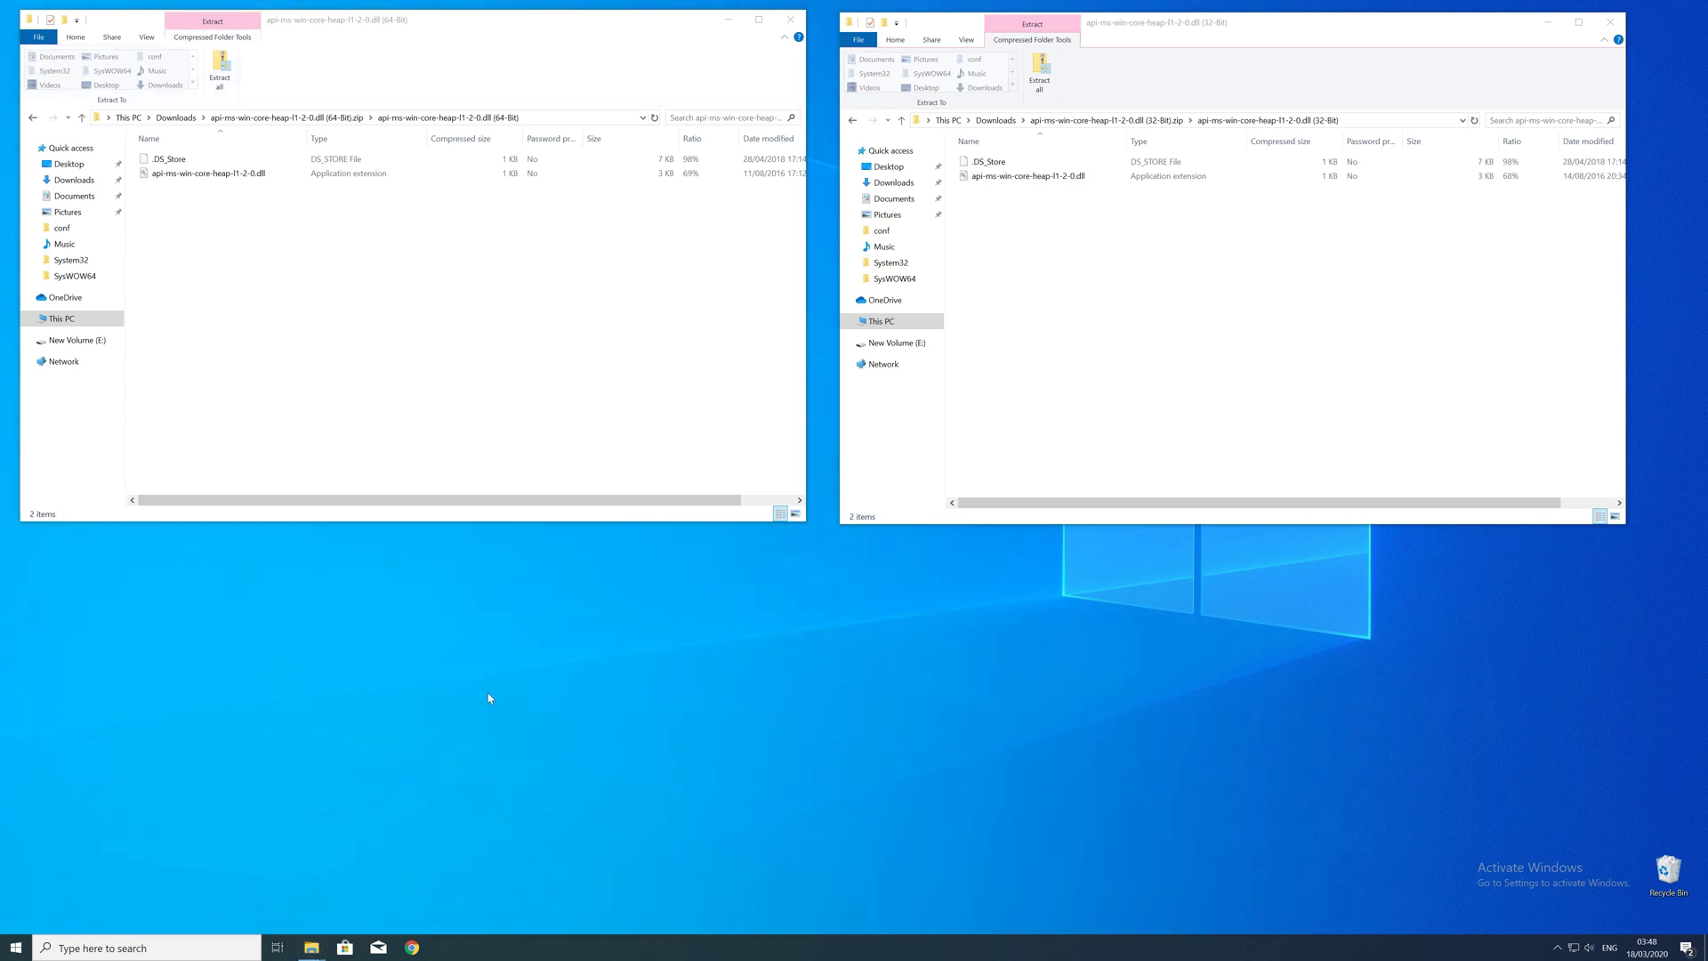
drag(1060, 34, 675, 289)
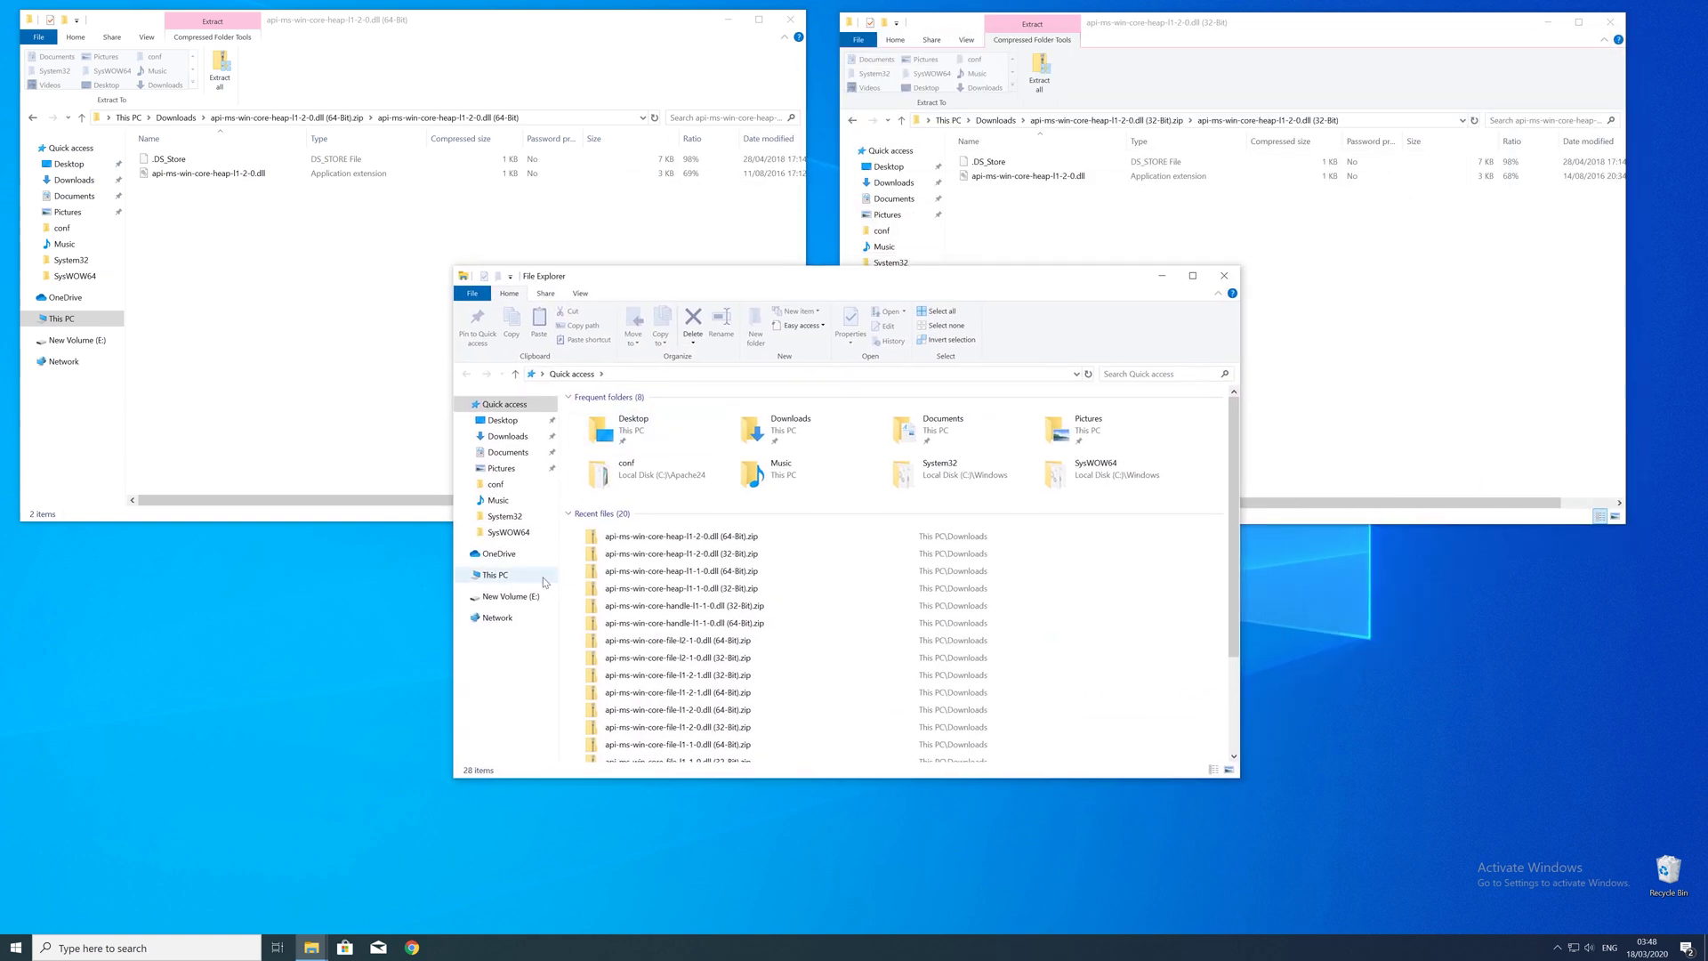
click(501, 578)
click(640, 562)
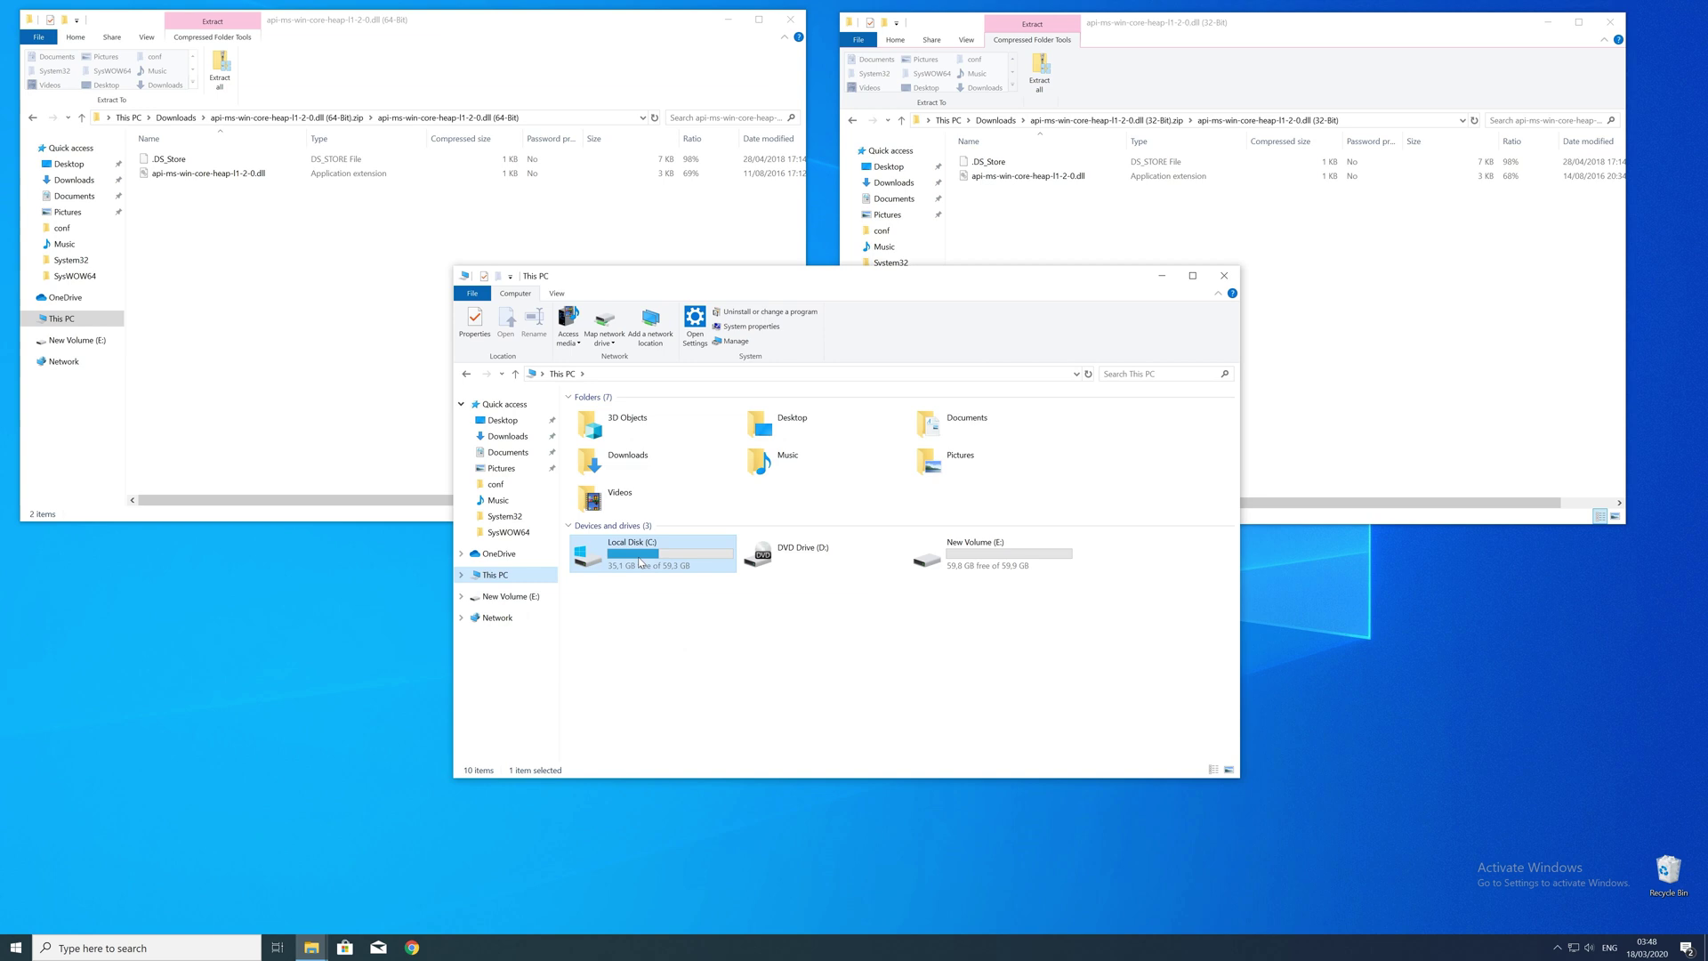
double_click(640, 562)
click(620, 502)
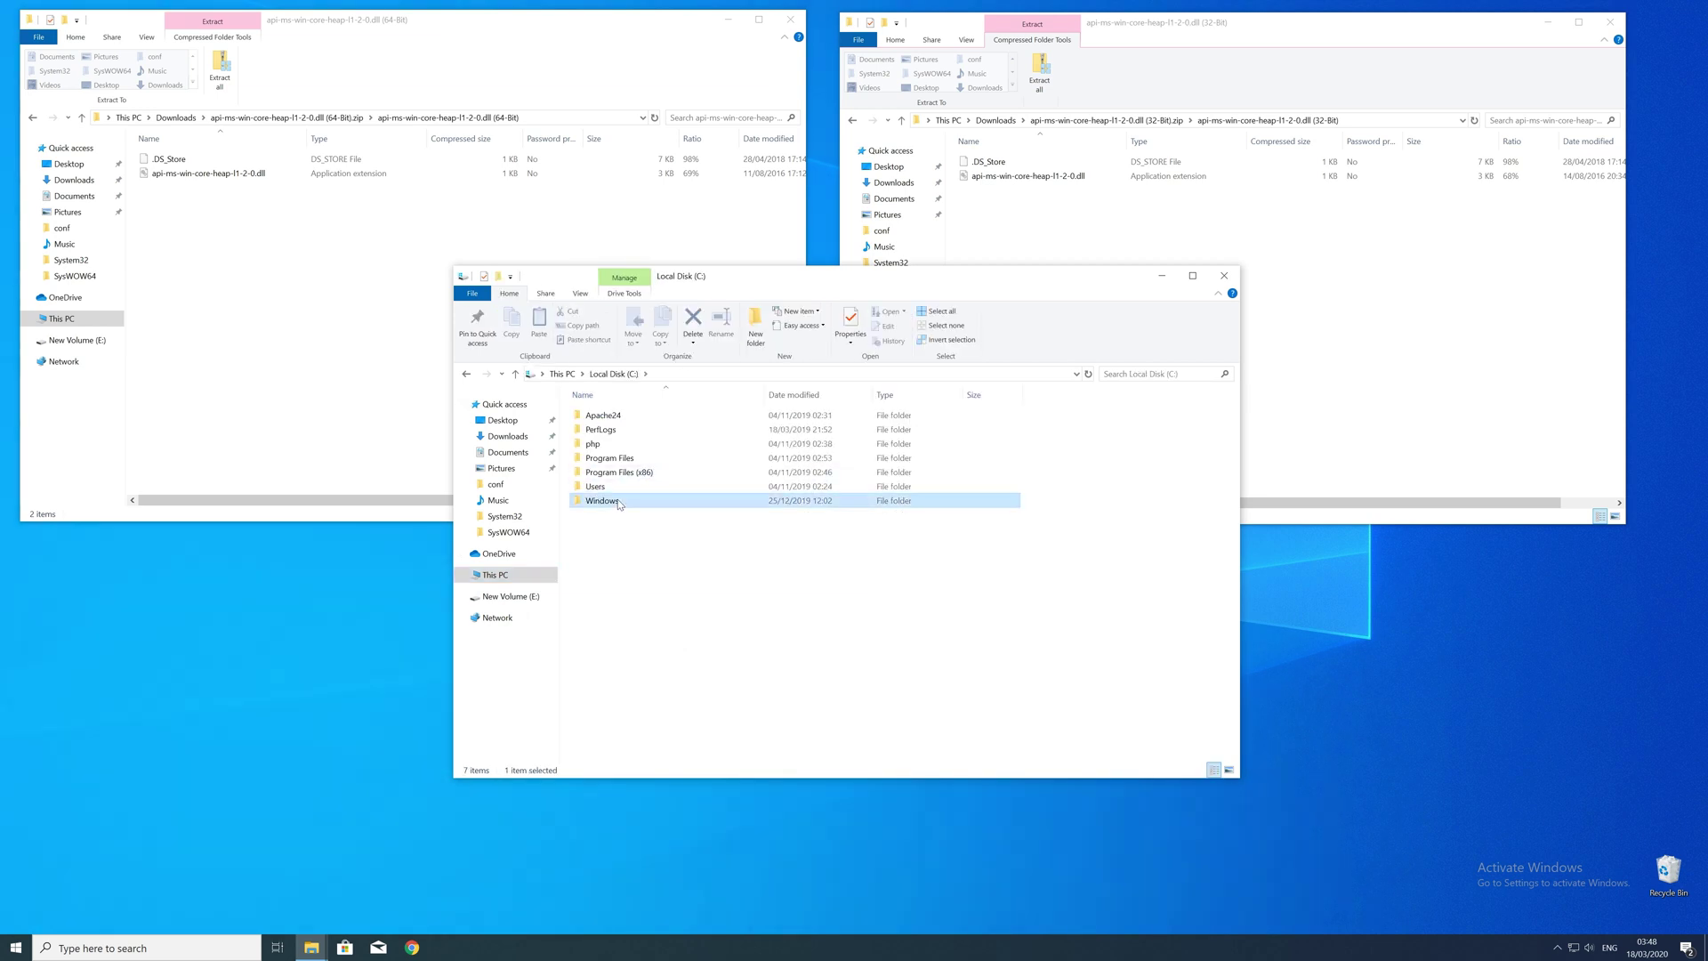
double_click(620, 502)
scroll(627, 524, down, 15)
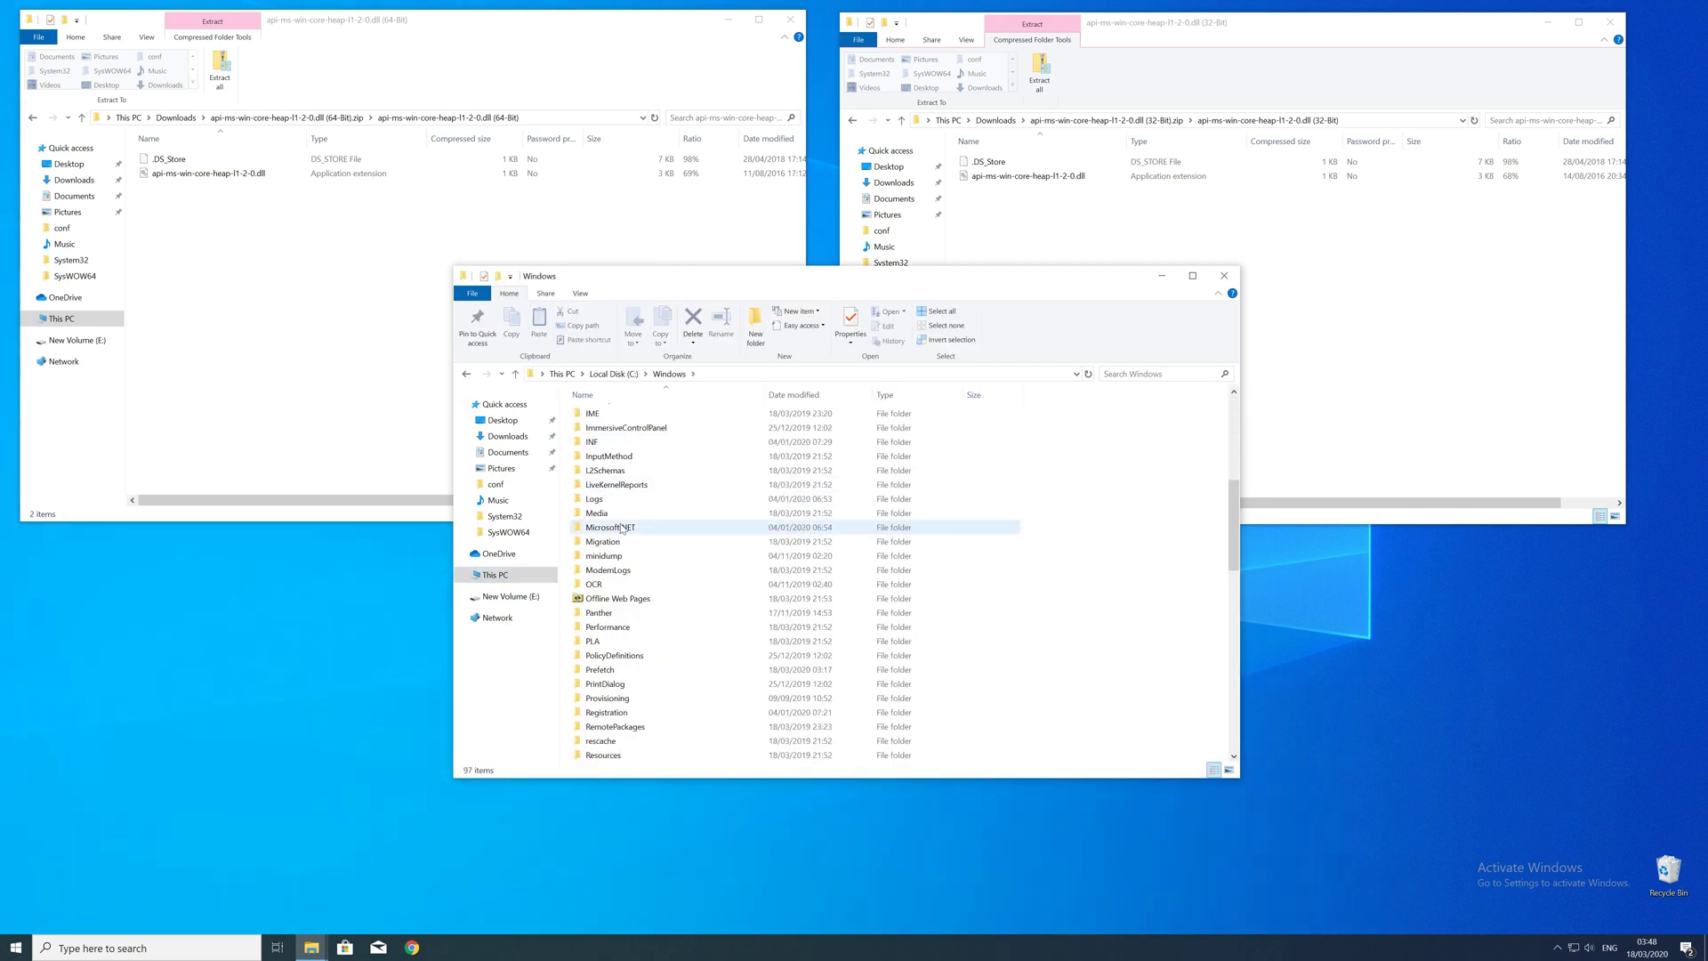
click(633, 627)
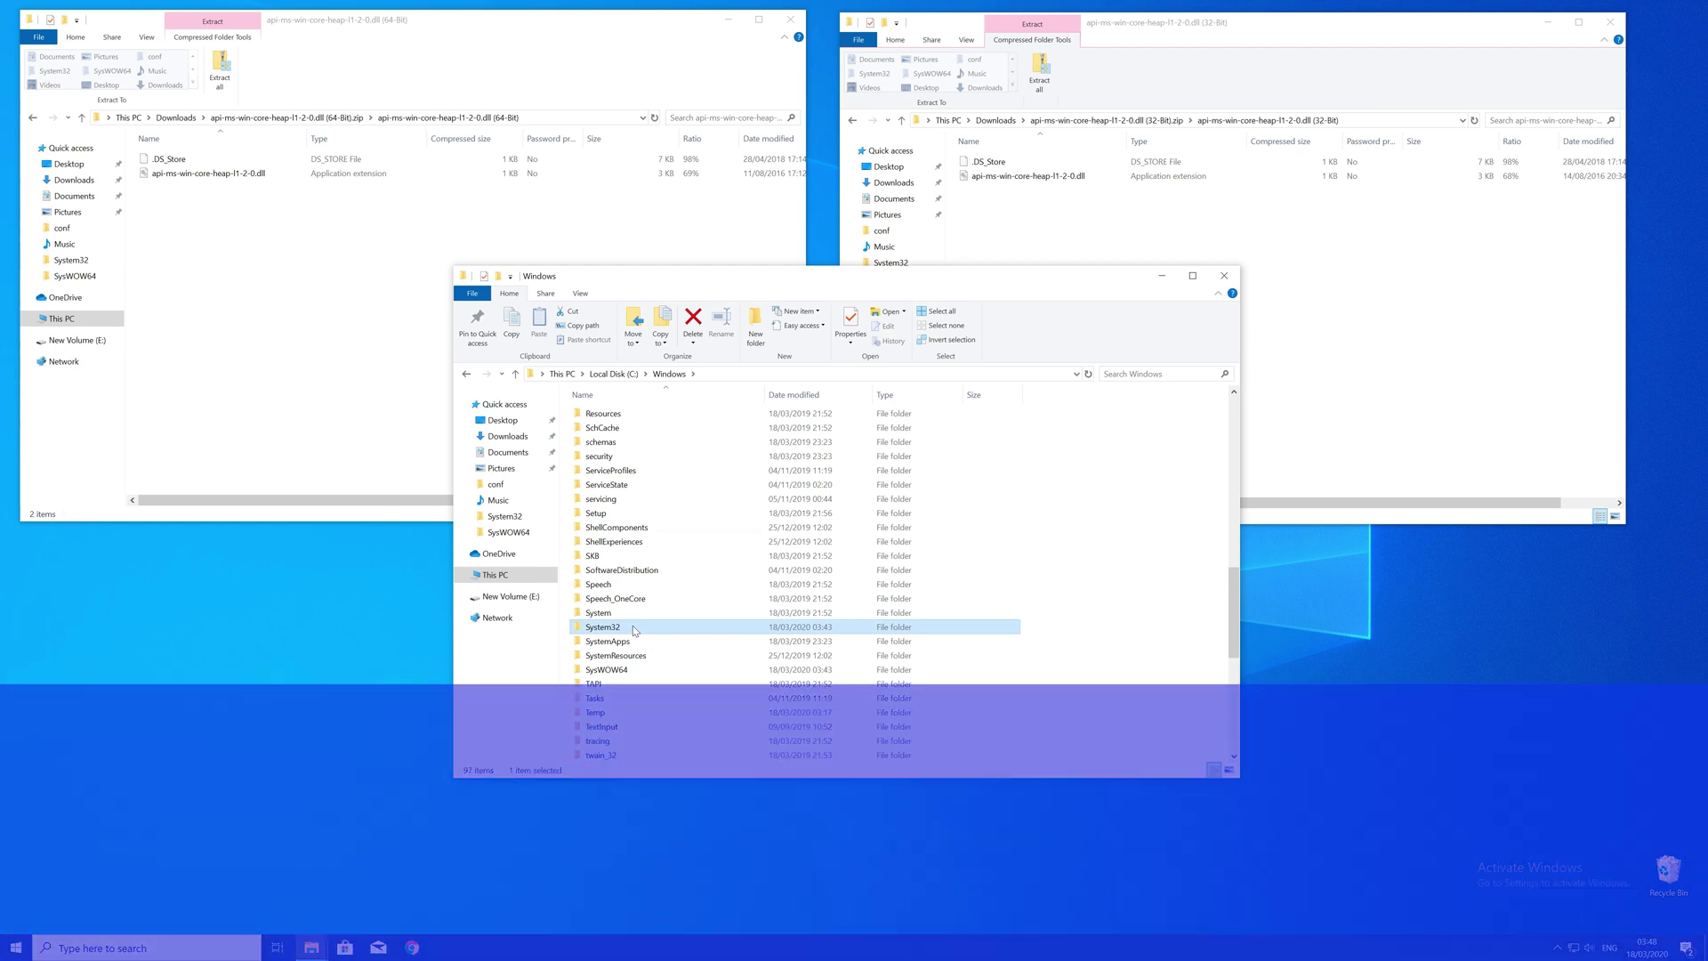
Copy the 32-bit DLL into SysWOW64 and the 64-bit DLL into System32 with administrator permission, then close the Windows window
drag(1027, 177, 614, 669)
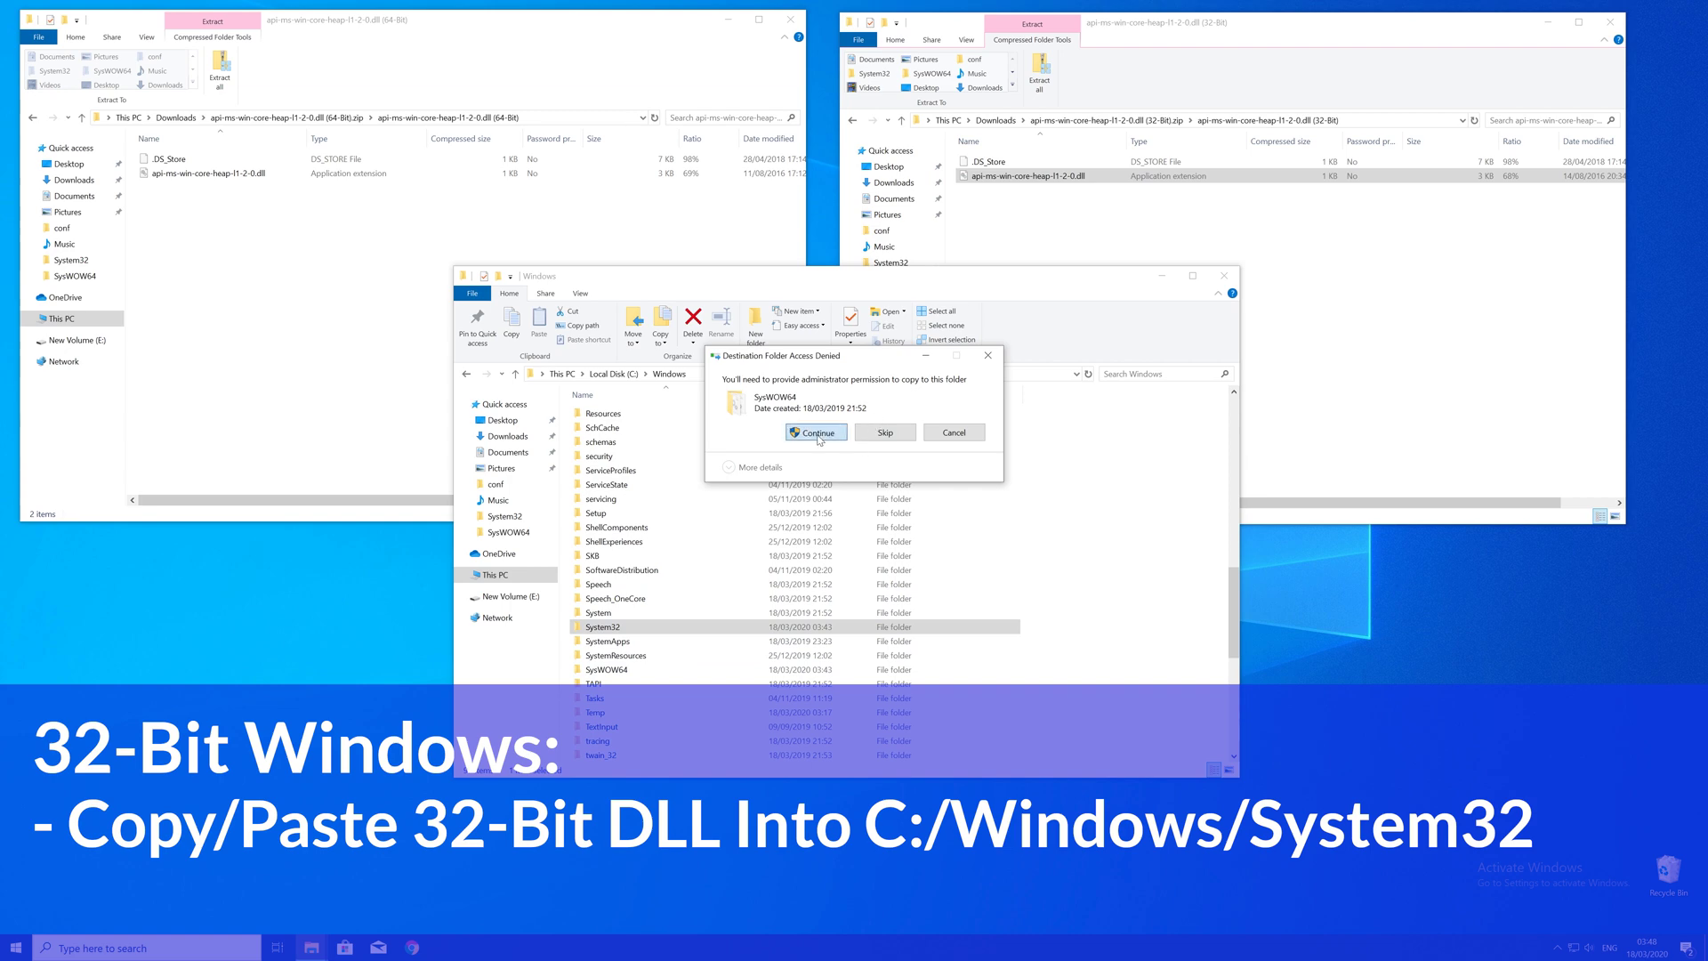
click(817, 432)
click(176, 175)
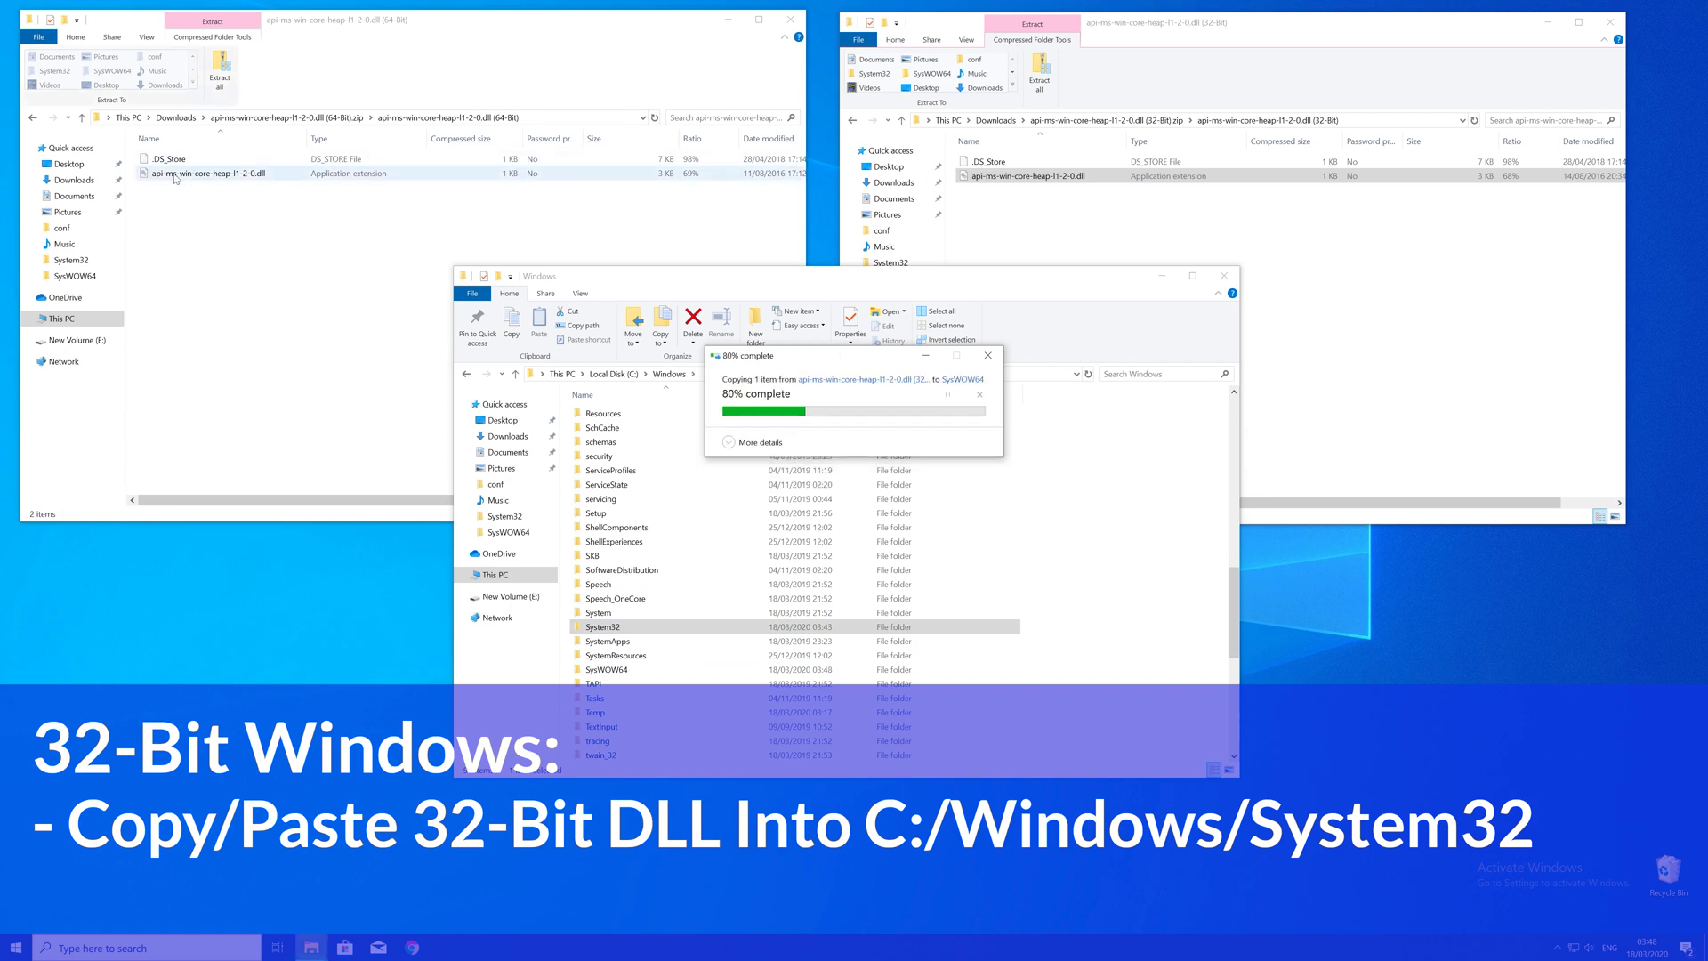
drag(544, 499, 614, 627)
click(817, 433)
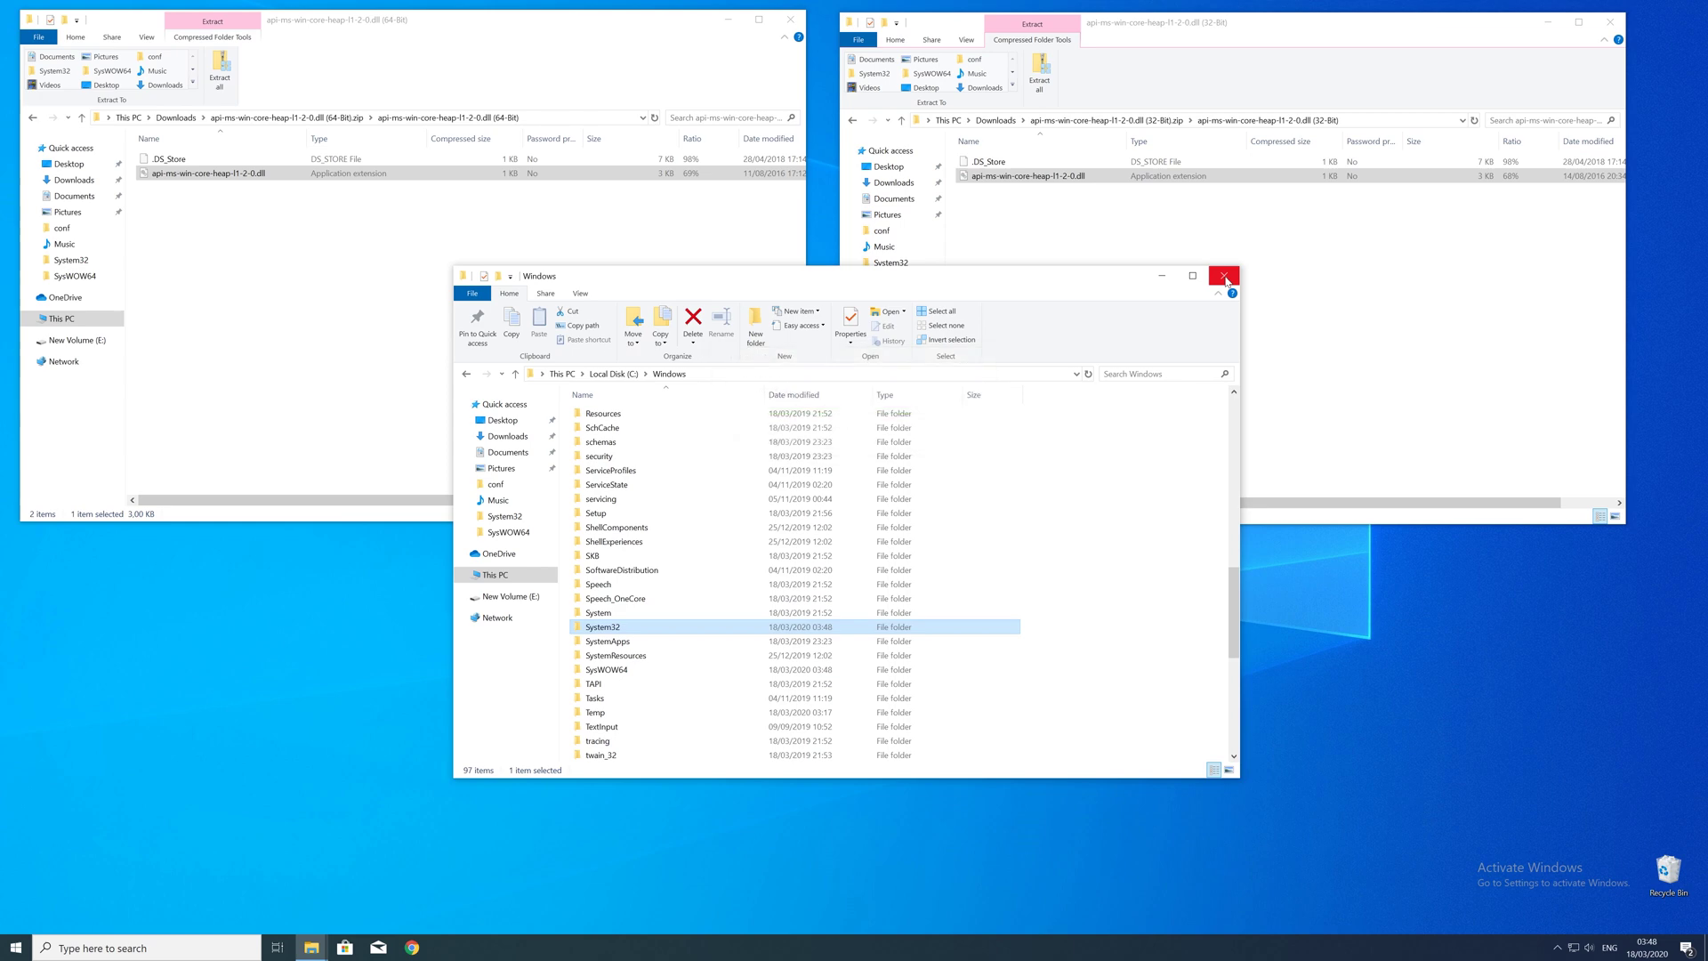
click(1225, 276)
Close the 32-bit and 64-bit zip windows
click(1610, 22)
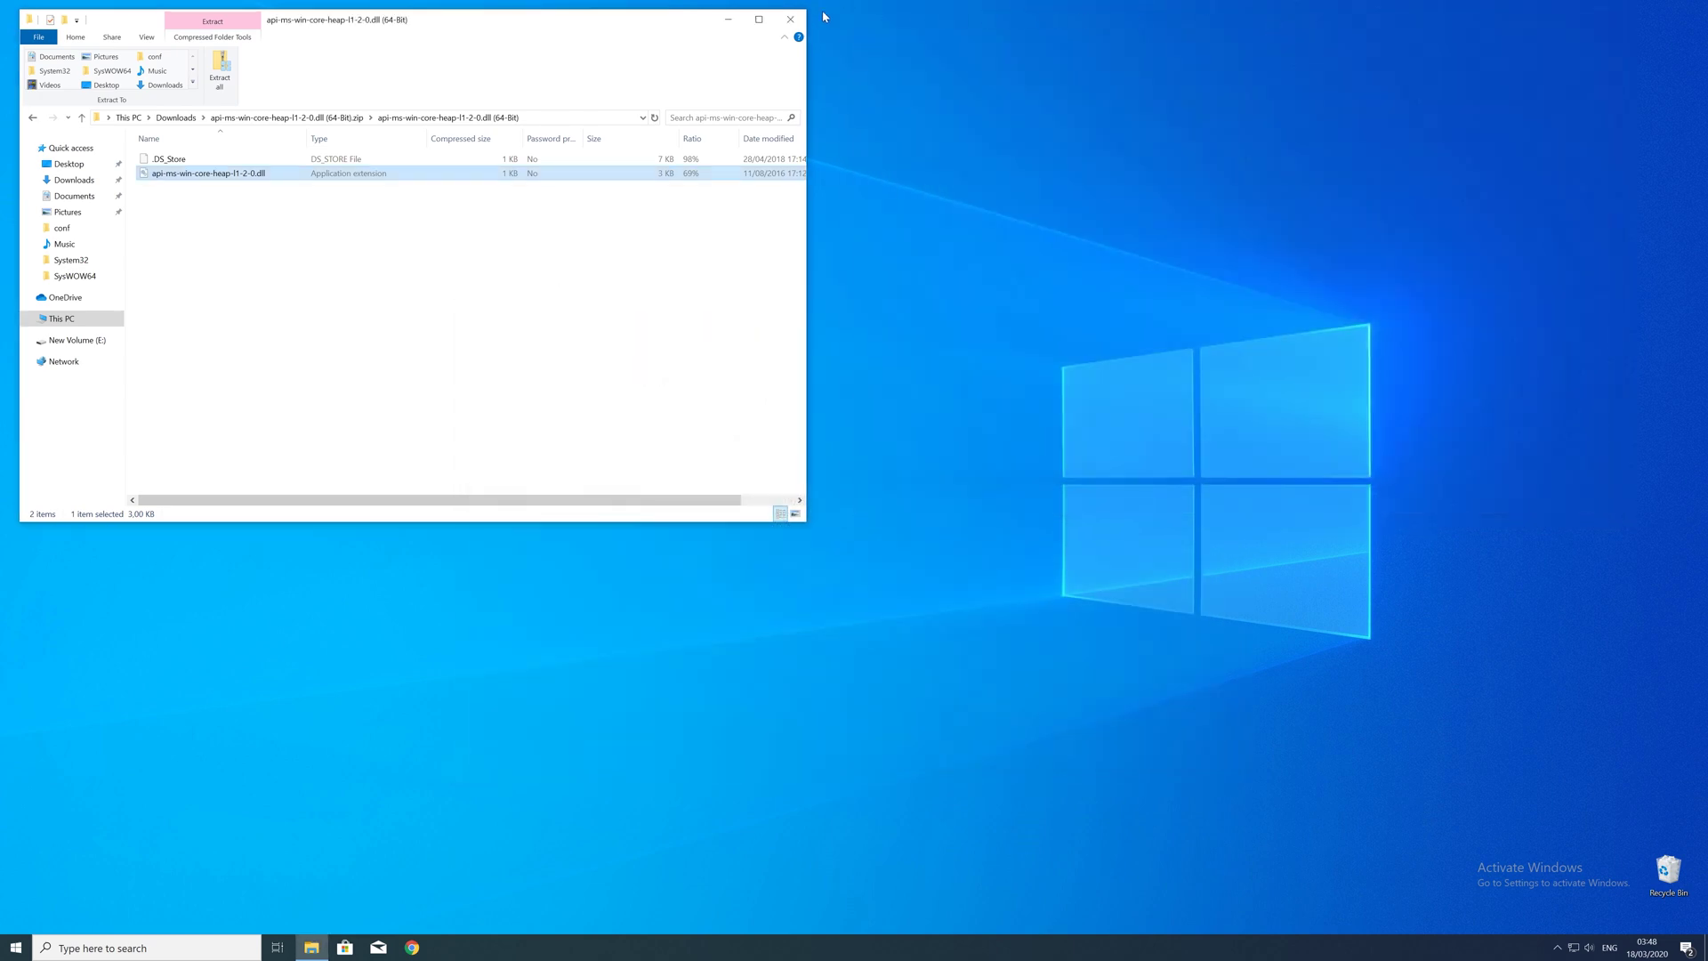
click(789, 19)
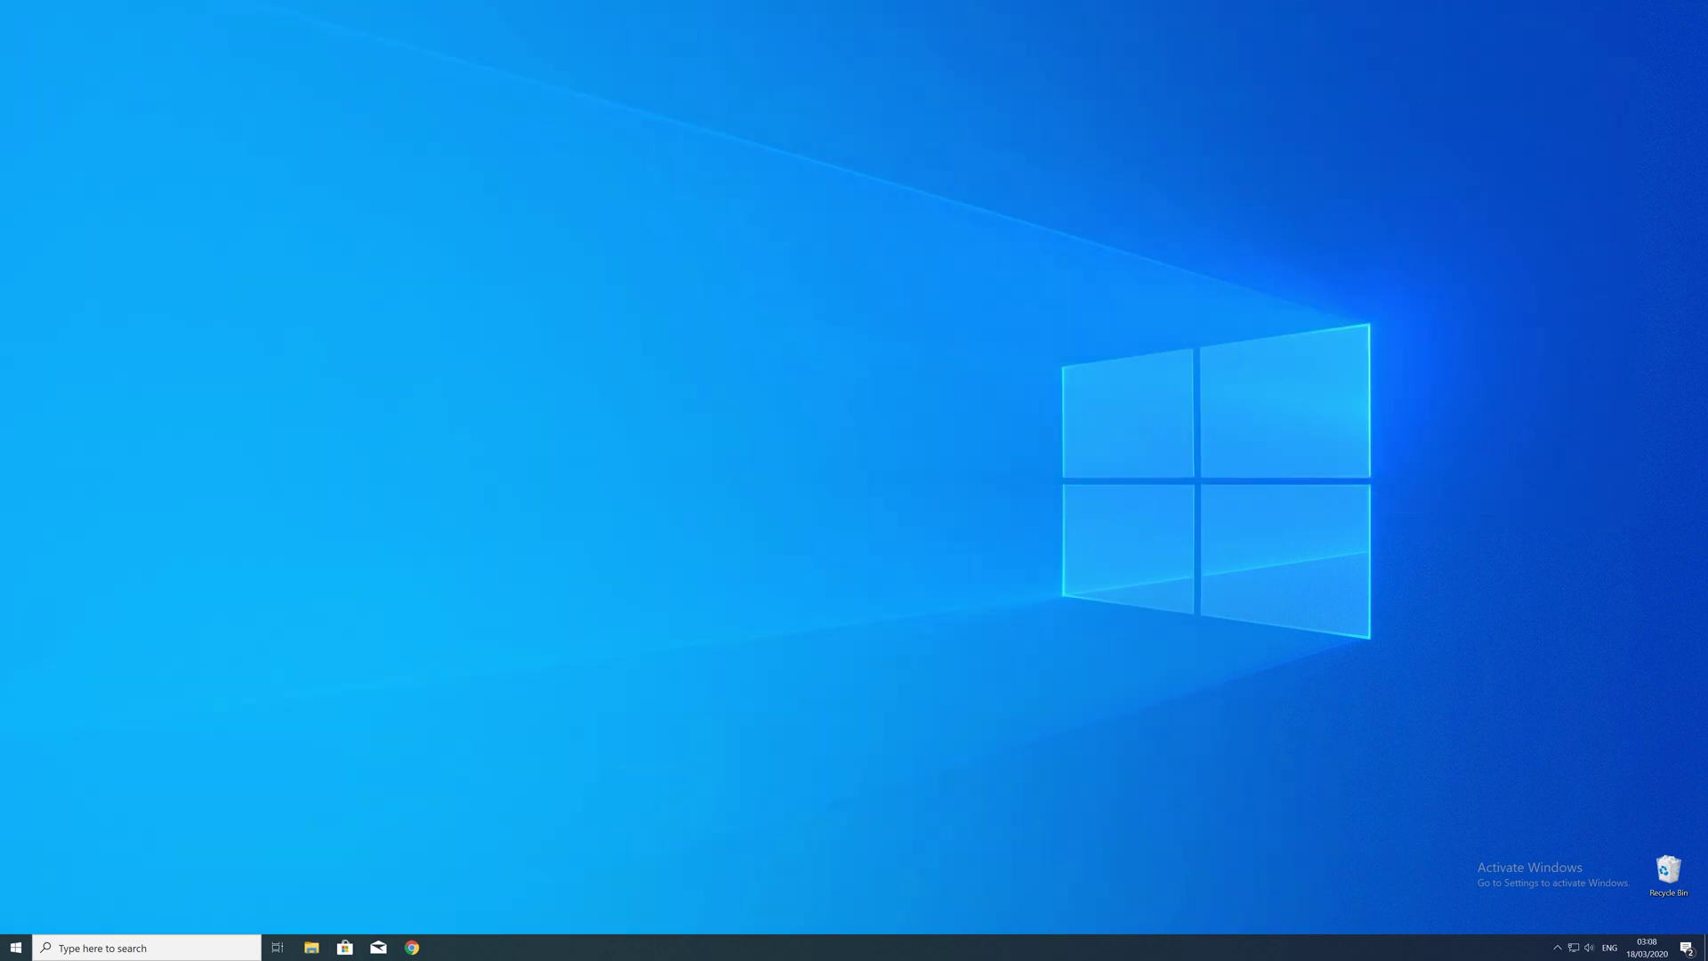